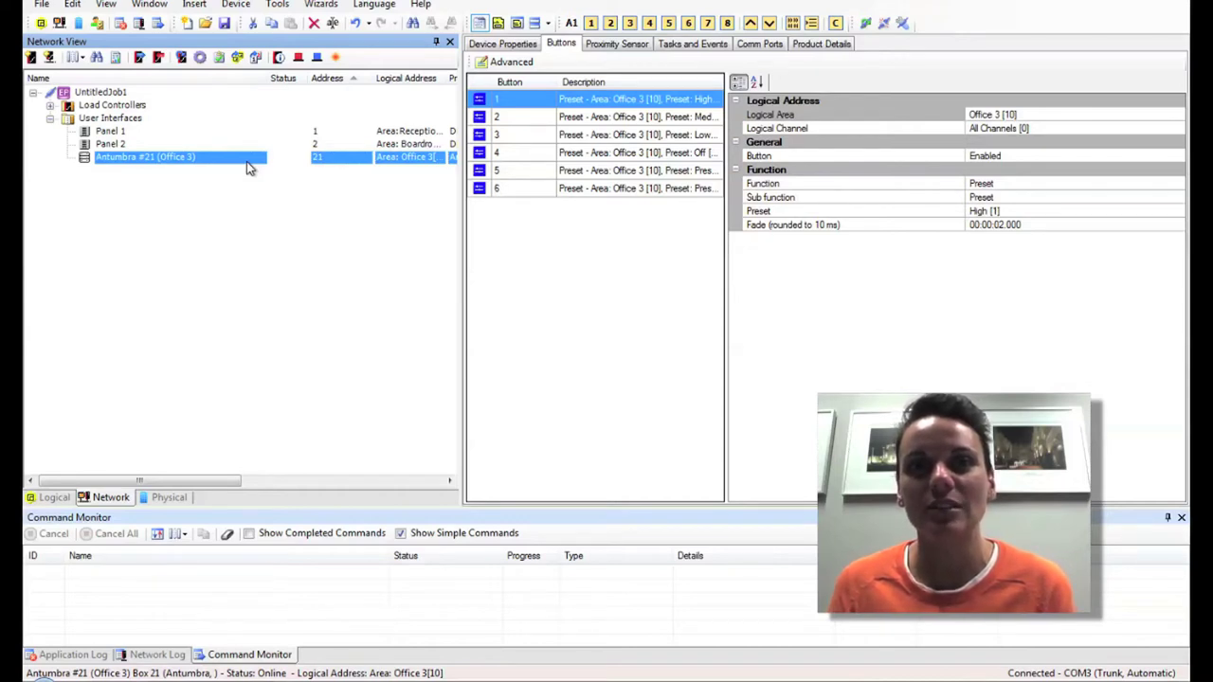
Assign Antumbra button 1 to the Boardroom [9] area instead of Office 3.
left_click(246, 161)
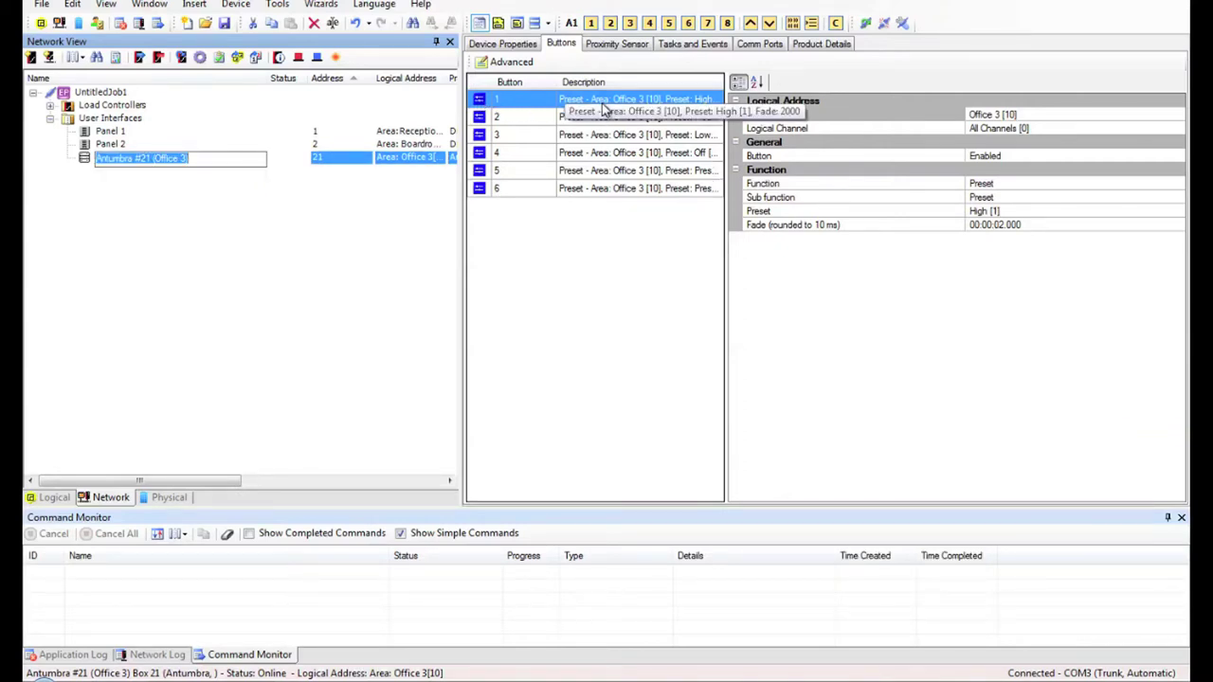
left_click(1046, 115)
left_click(1149, 116)
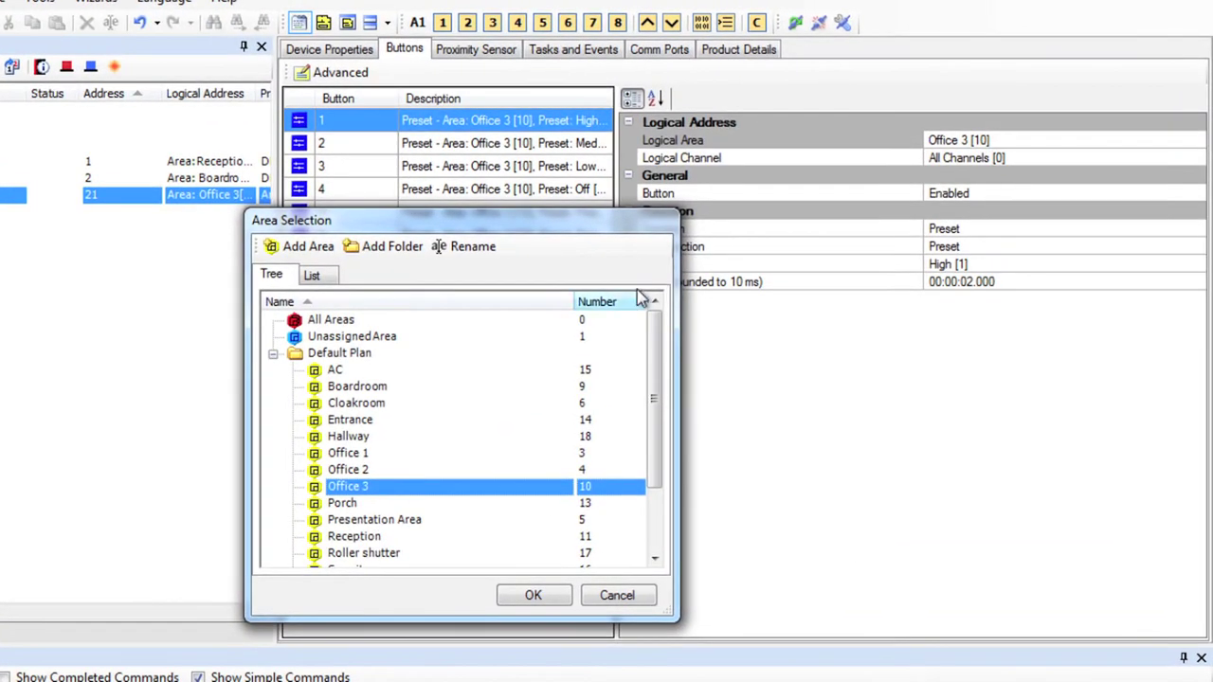
left_click(360, 387)
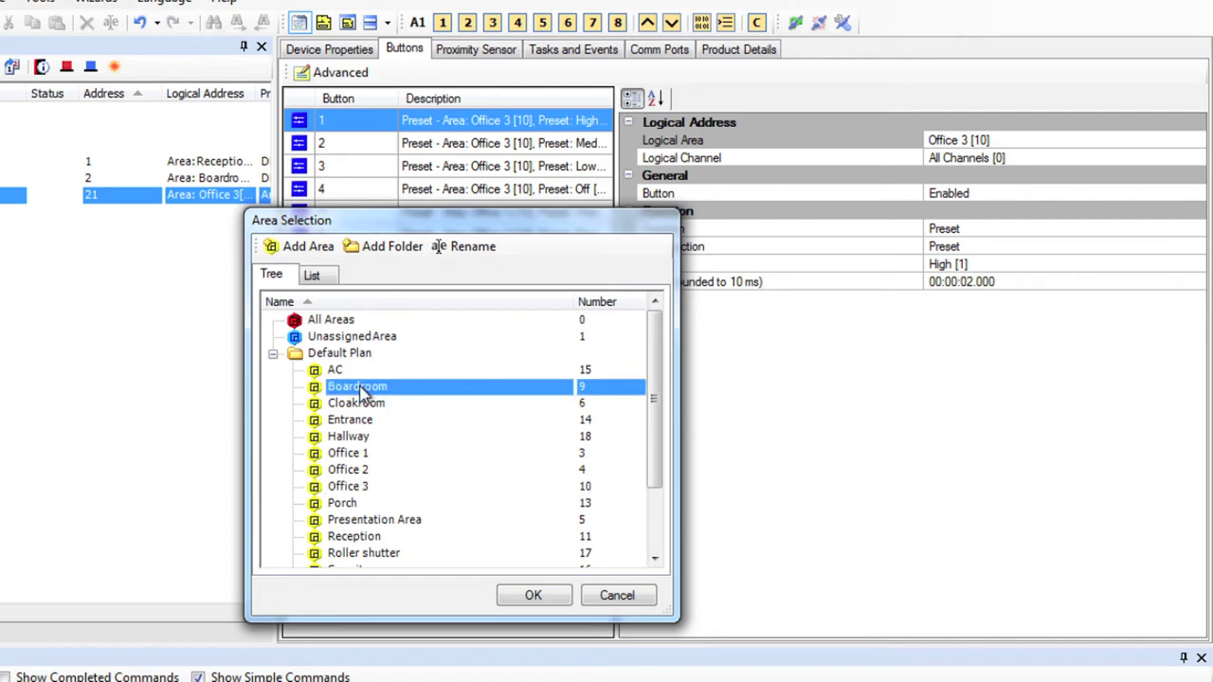
left_click(533, 596)
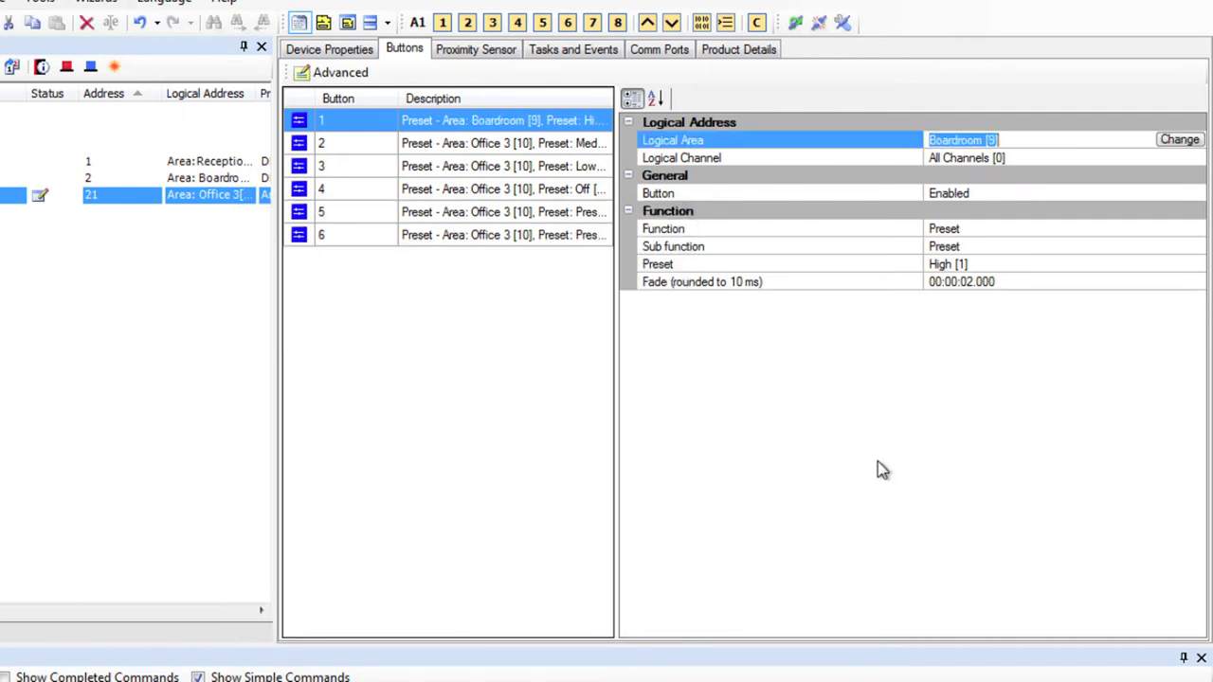
Confirm button 1 keeps All Channels, preset High [1] and a 2-second fade.
left_click(1167, 159)
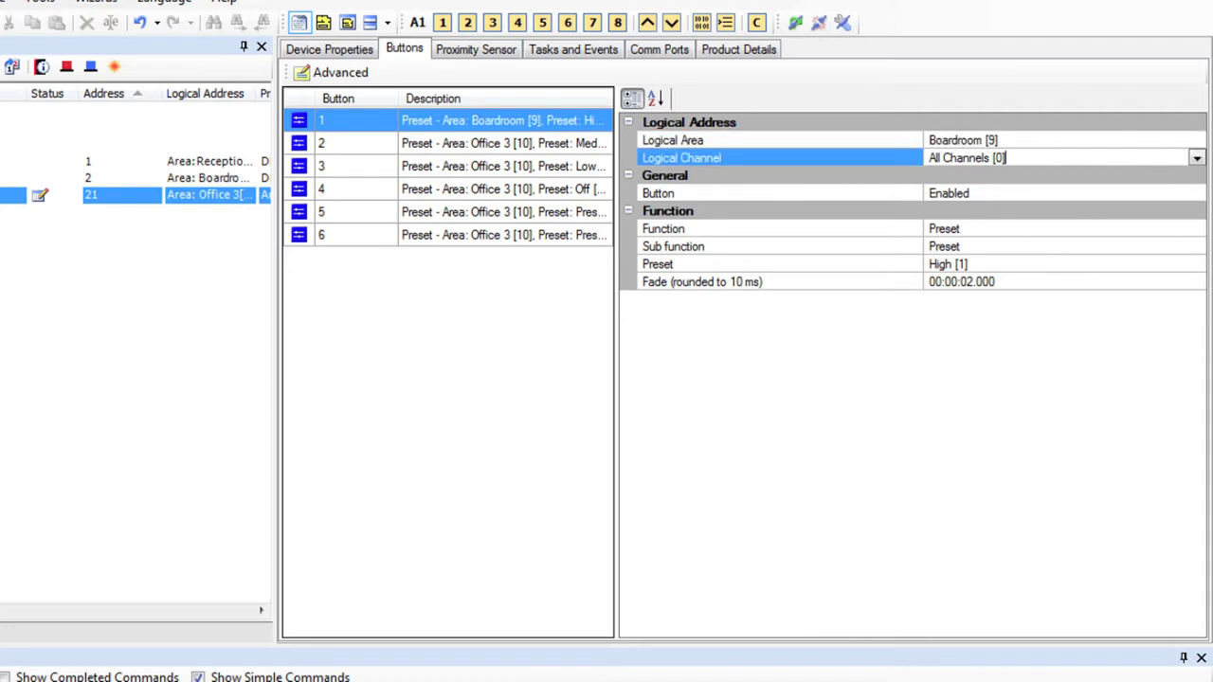
left_click(1196, 159)
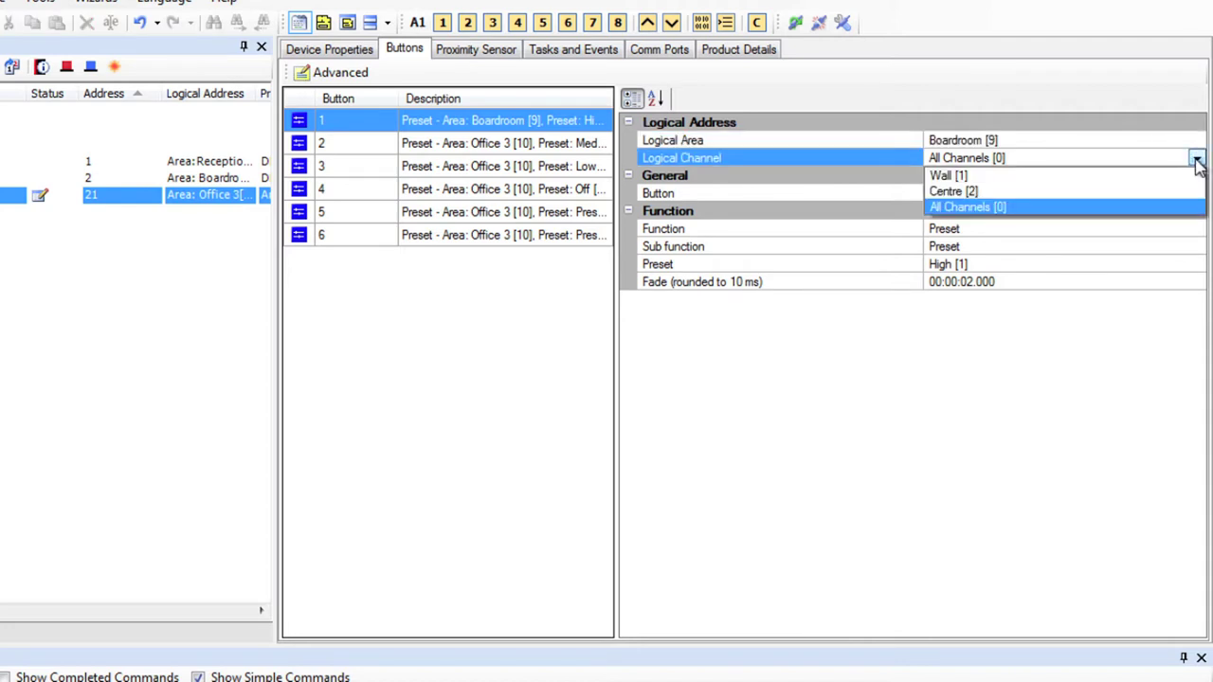
left_click(1197, 163)
left_click(994, 231)
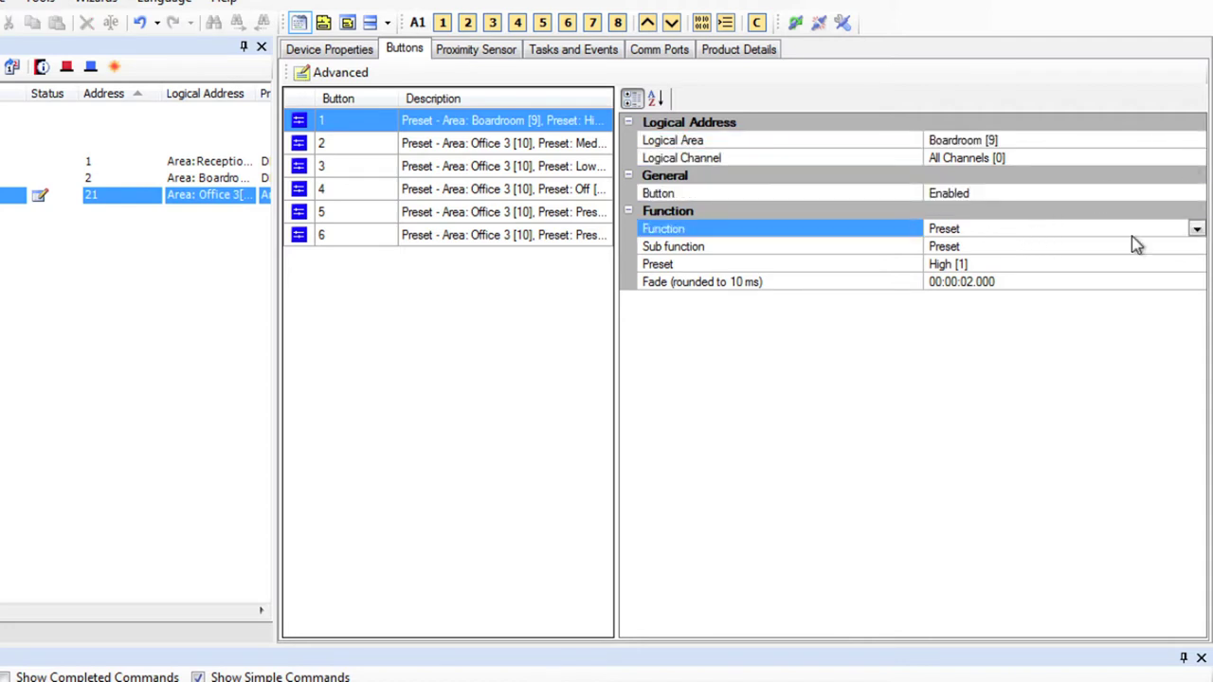
left_click(1042, 266)
left_click(1197, 266)
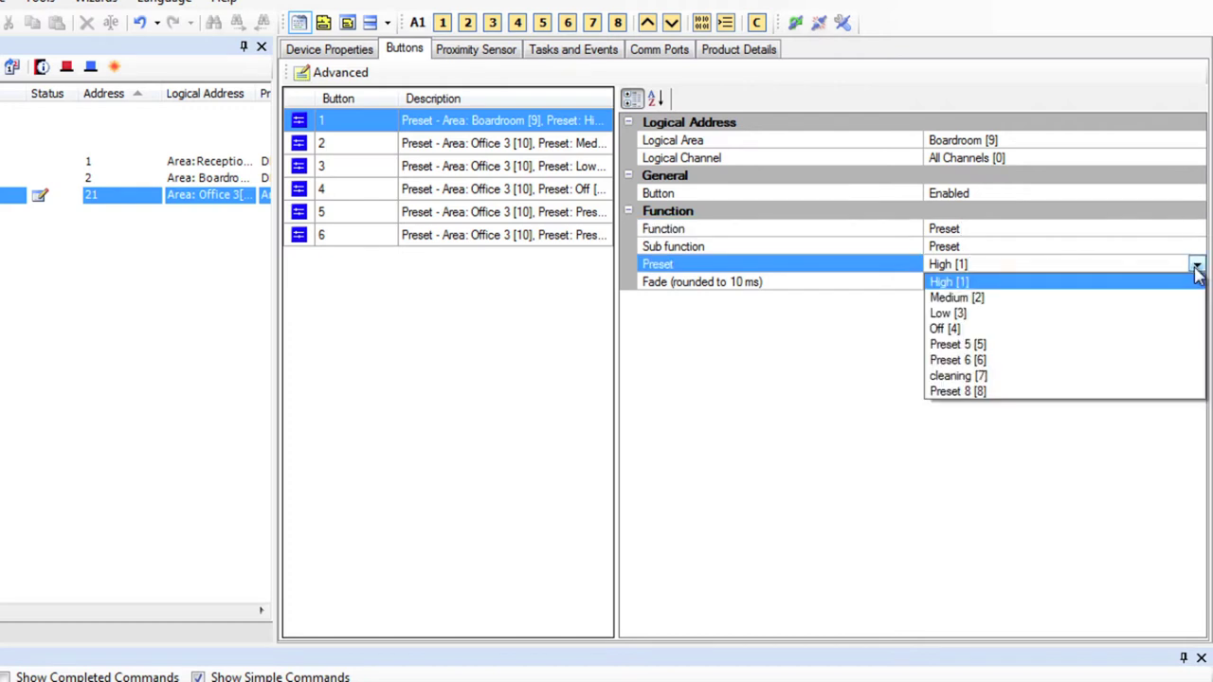
left_click(1052, 284)
left_click(1053, 284)
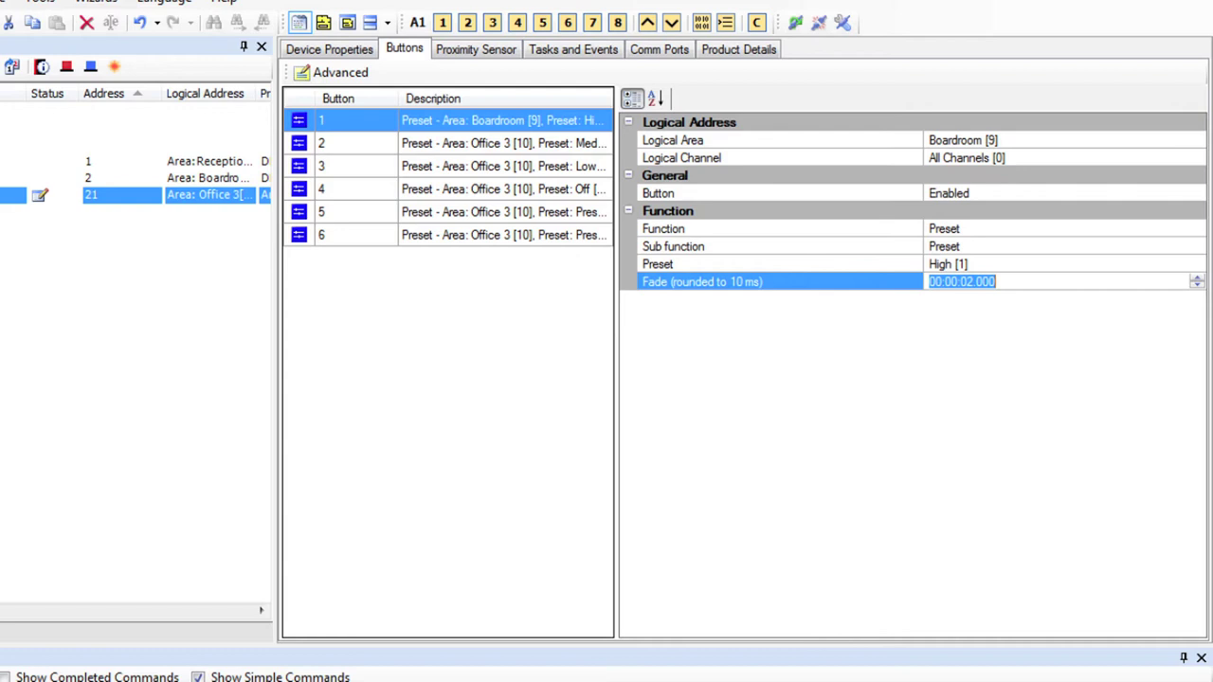
left_click(1004, 310)
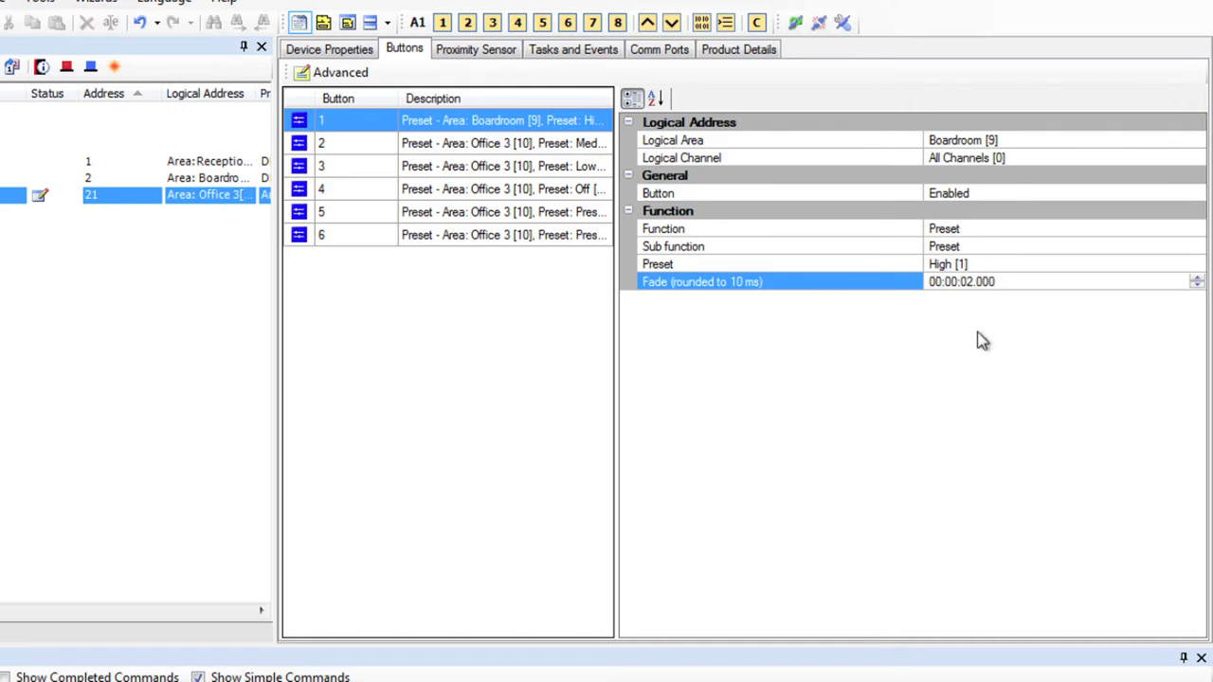
left_click(447, 149)
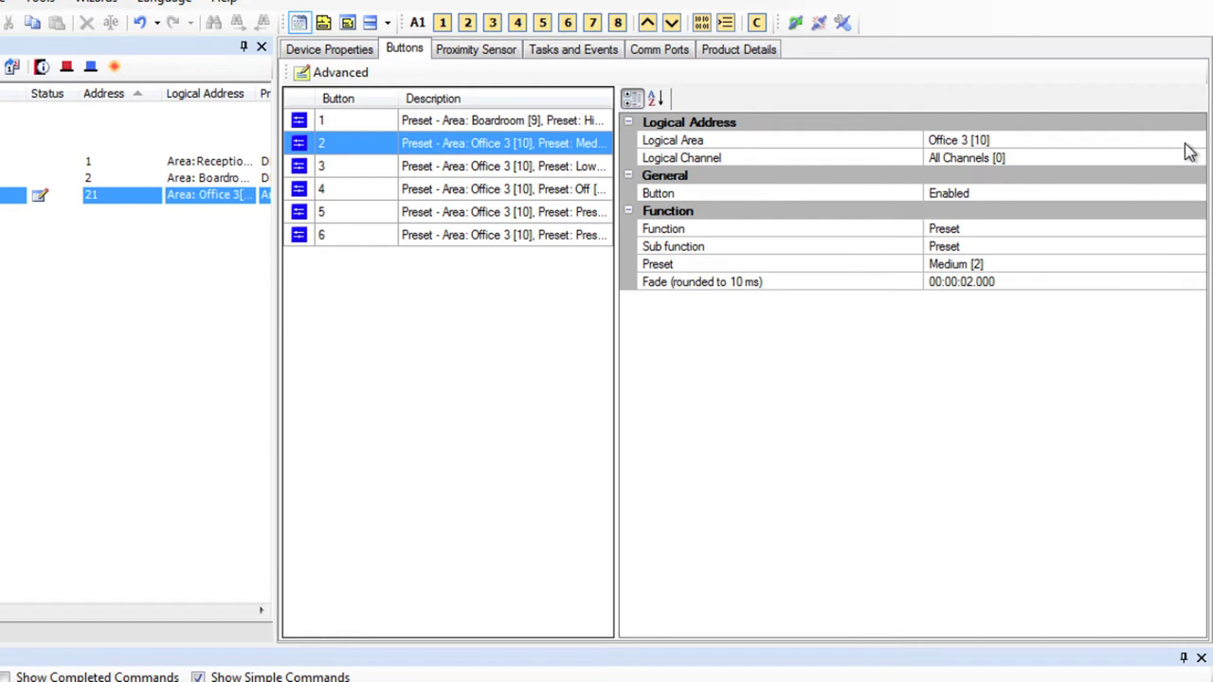
Make button 2 a Channel level button with level set to 80%.
left_click(1196, 232)
left_click(1195, 232)
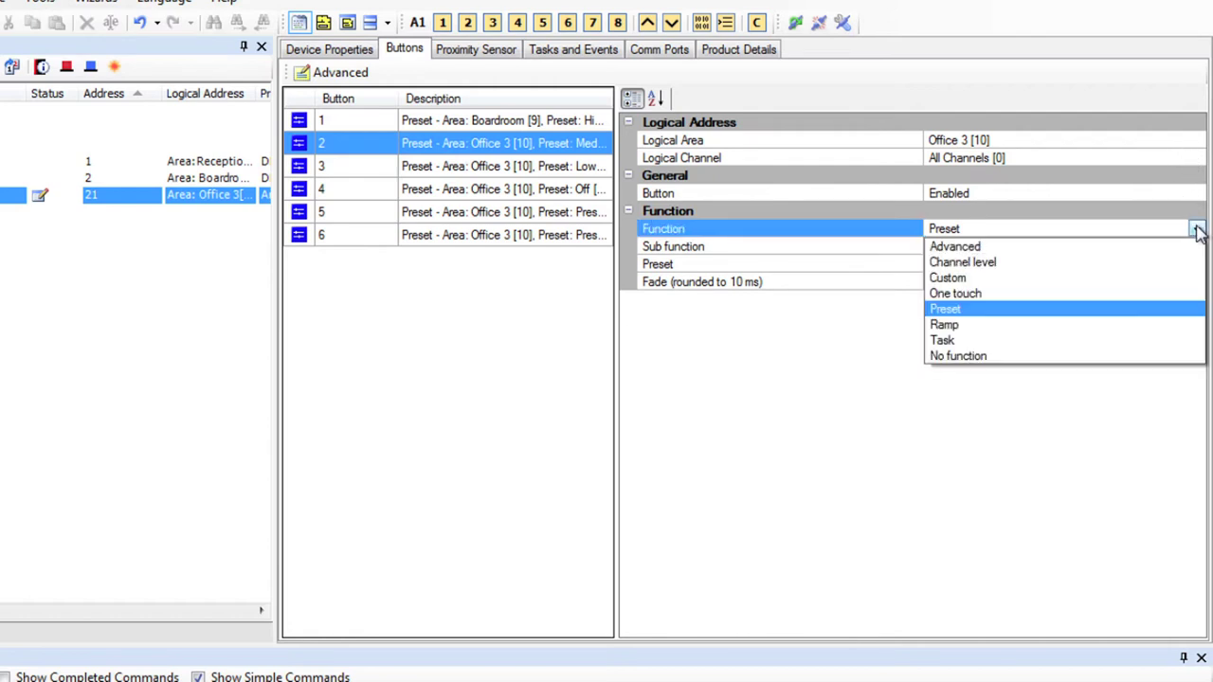
left_click(1029, 268)
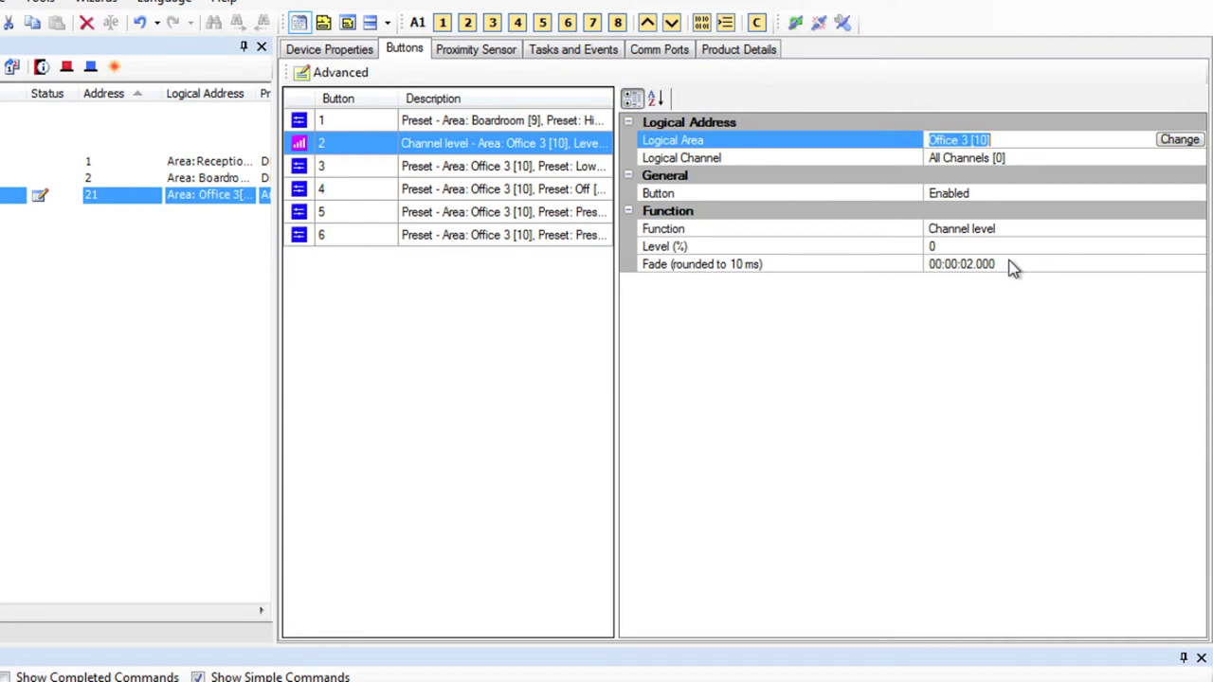
left_click(992, 246)
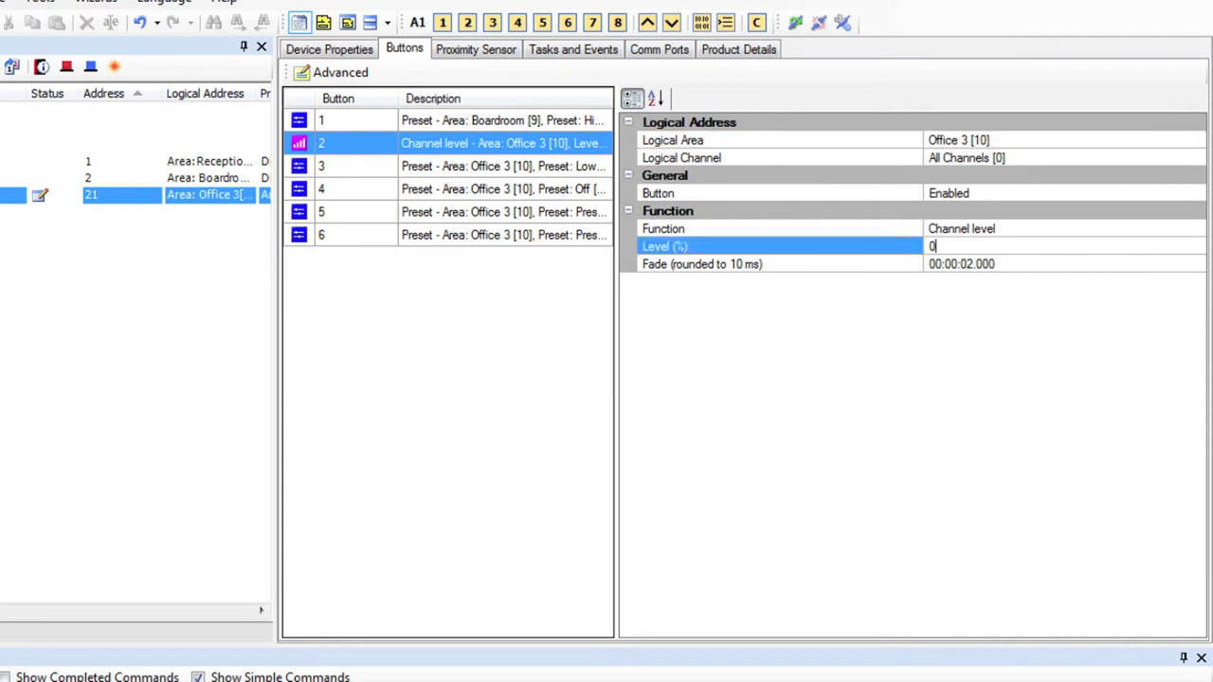
key("shift+Home")
type("80")
left_click(1005, 324)
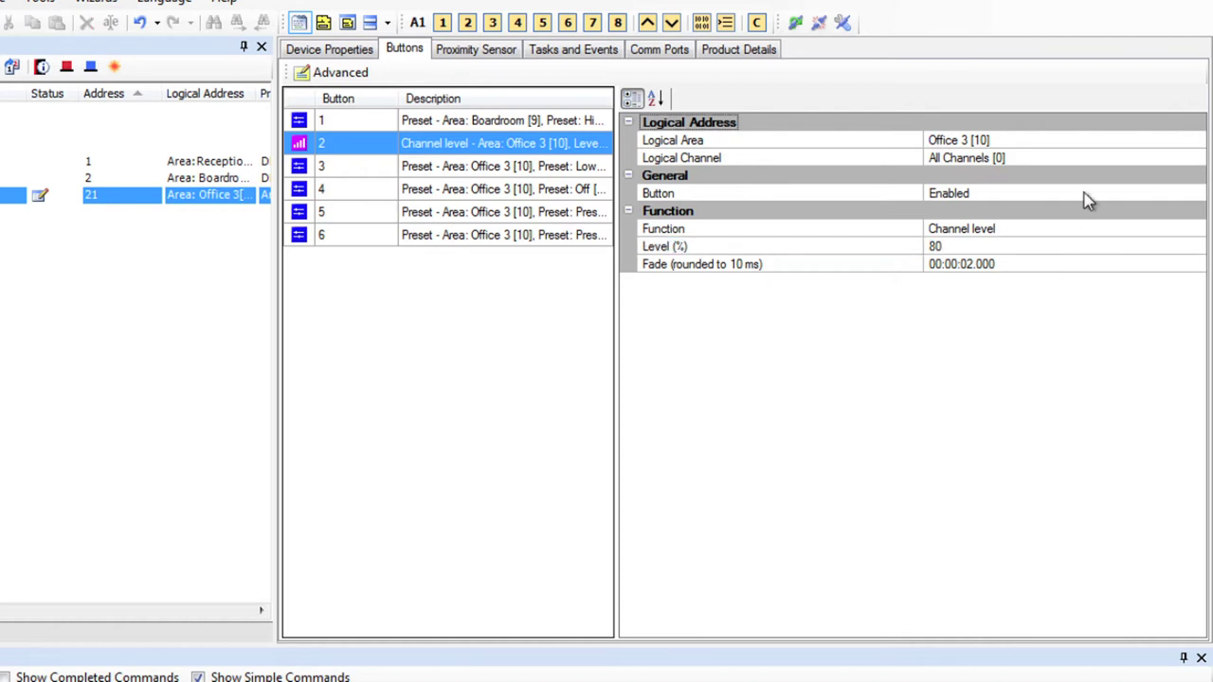
Target button 2 at the Office 3-Wall [1] channel.
left_click(1099, 160)
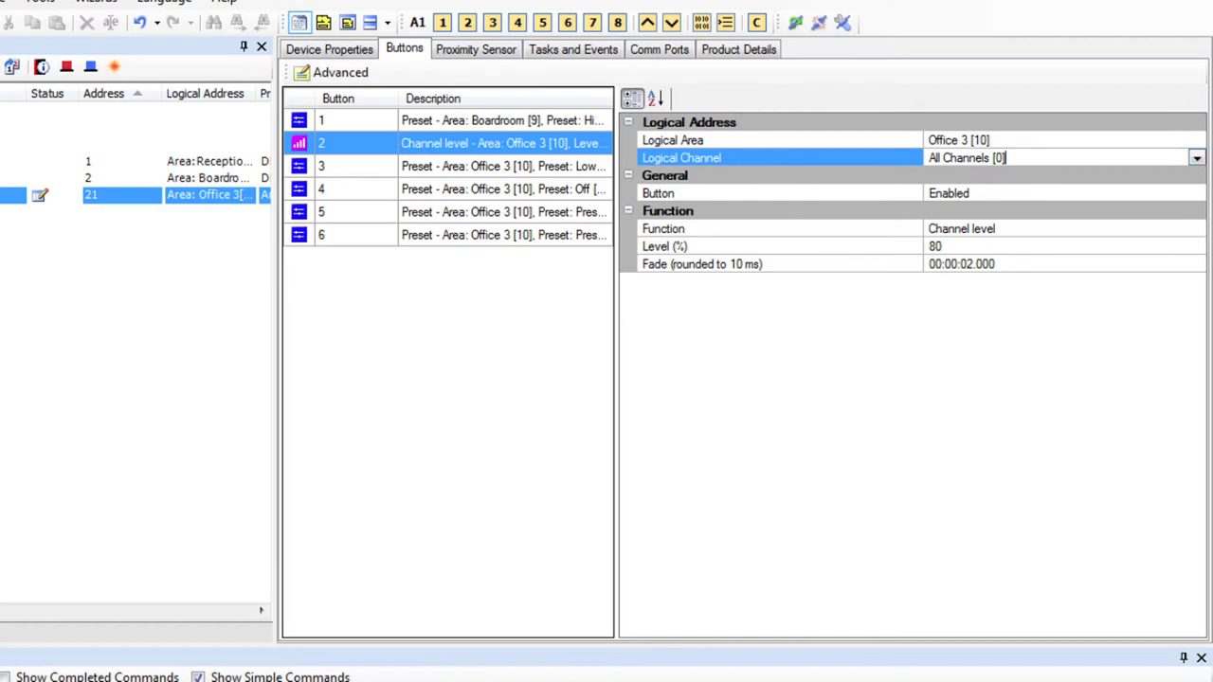
left_click(1197, 159)
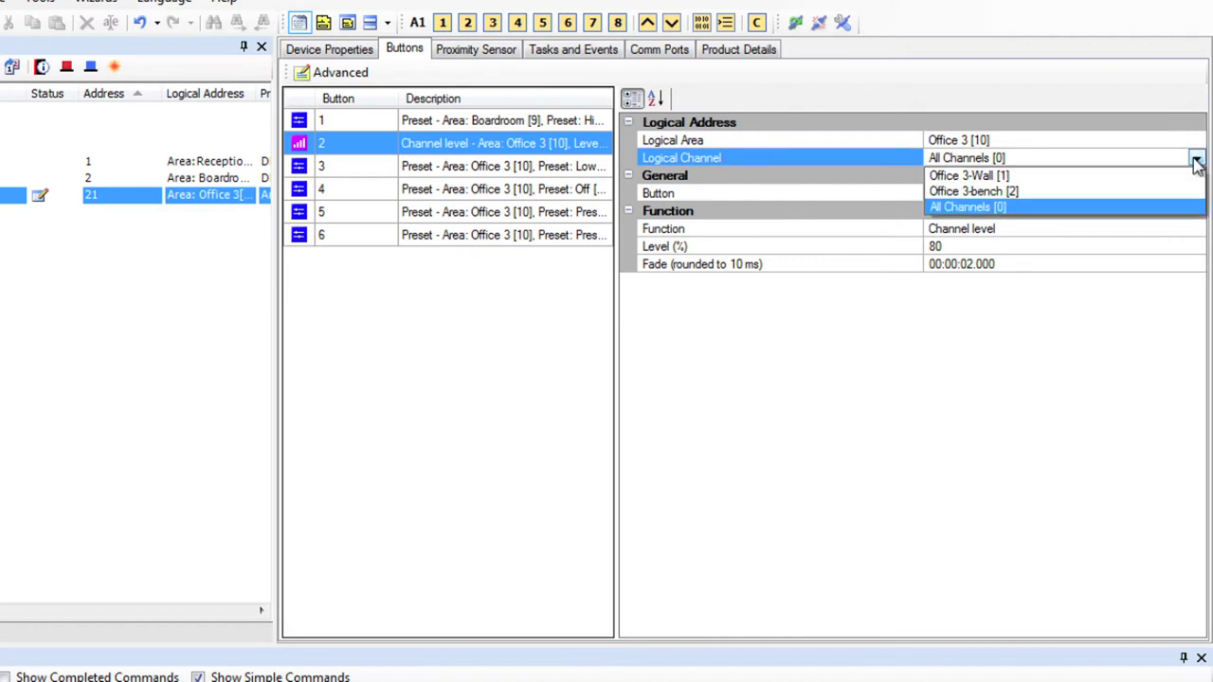
left_click(992, 177)
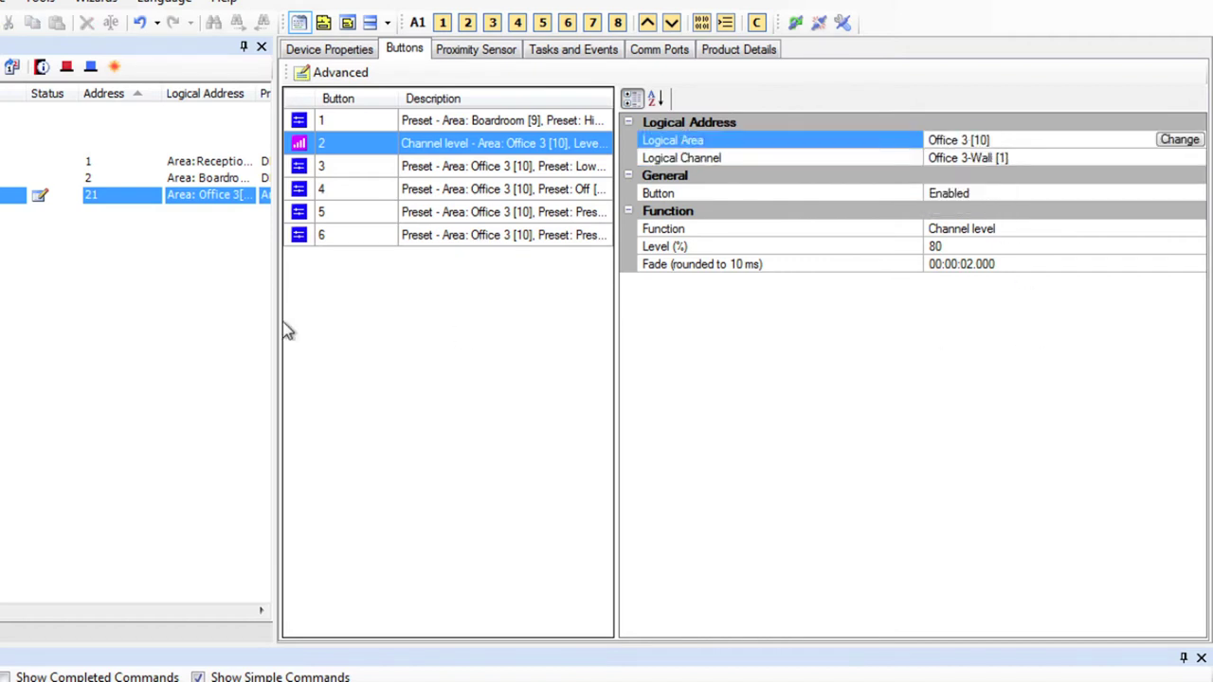
Make button 3 a One touch toggle button.
left_click(414, 173)
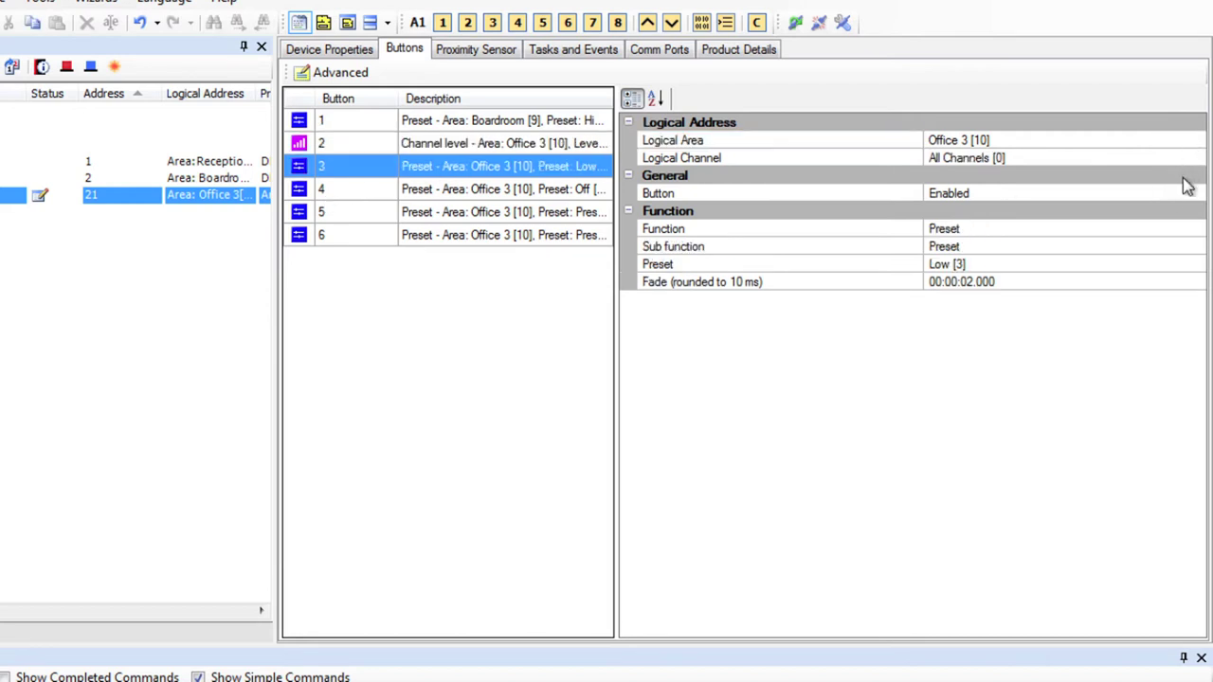
left_click(1197, 231)
left_click(1197, 233)
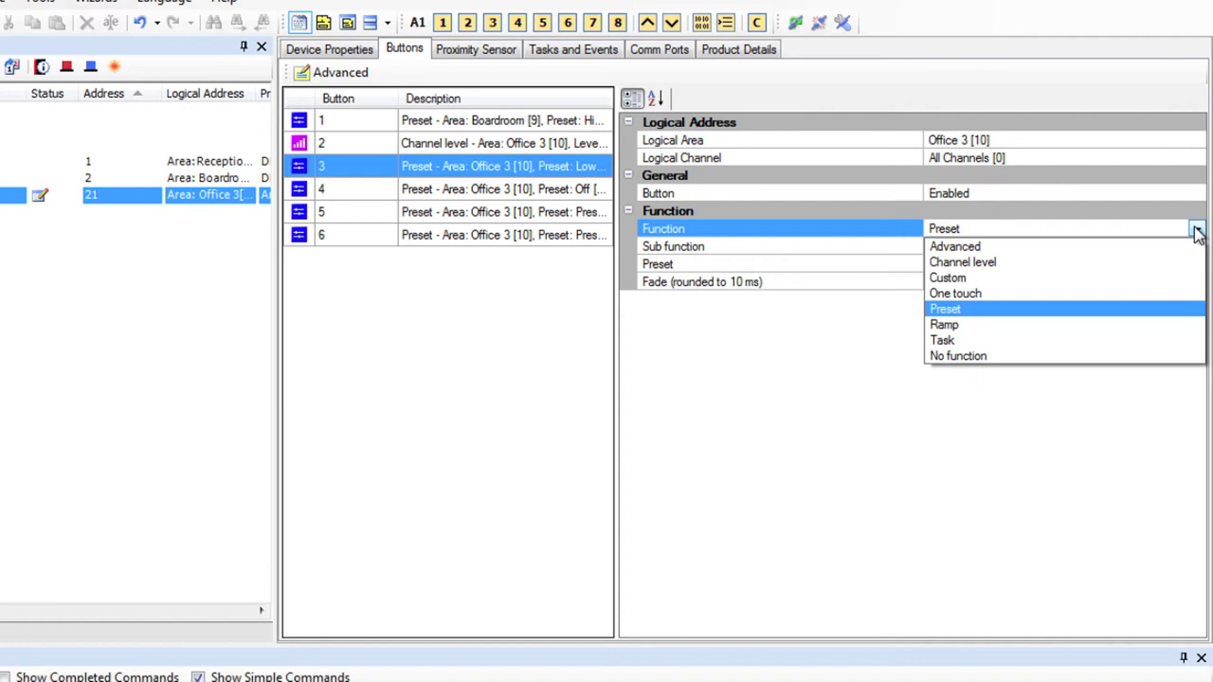
left_click(1012, 293)
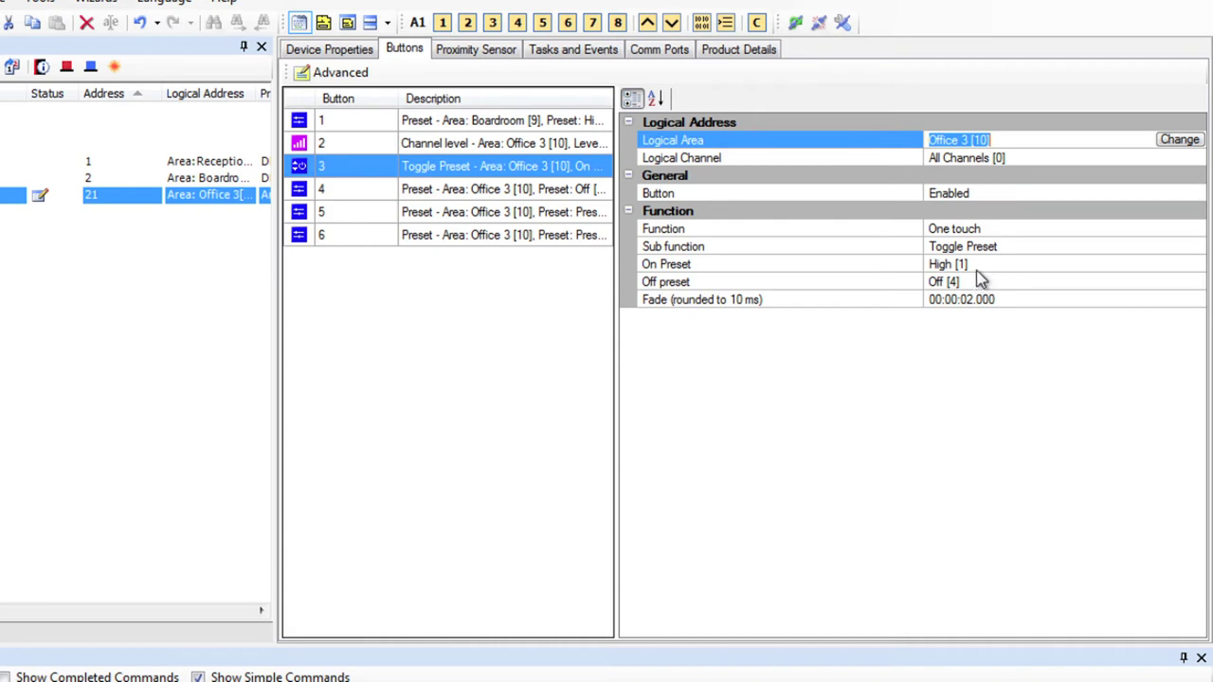
Move button 3's control to the Hallway [18] area.
left_click(1175, 142)
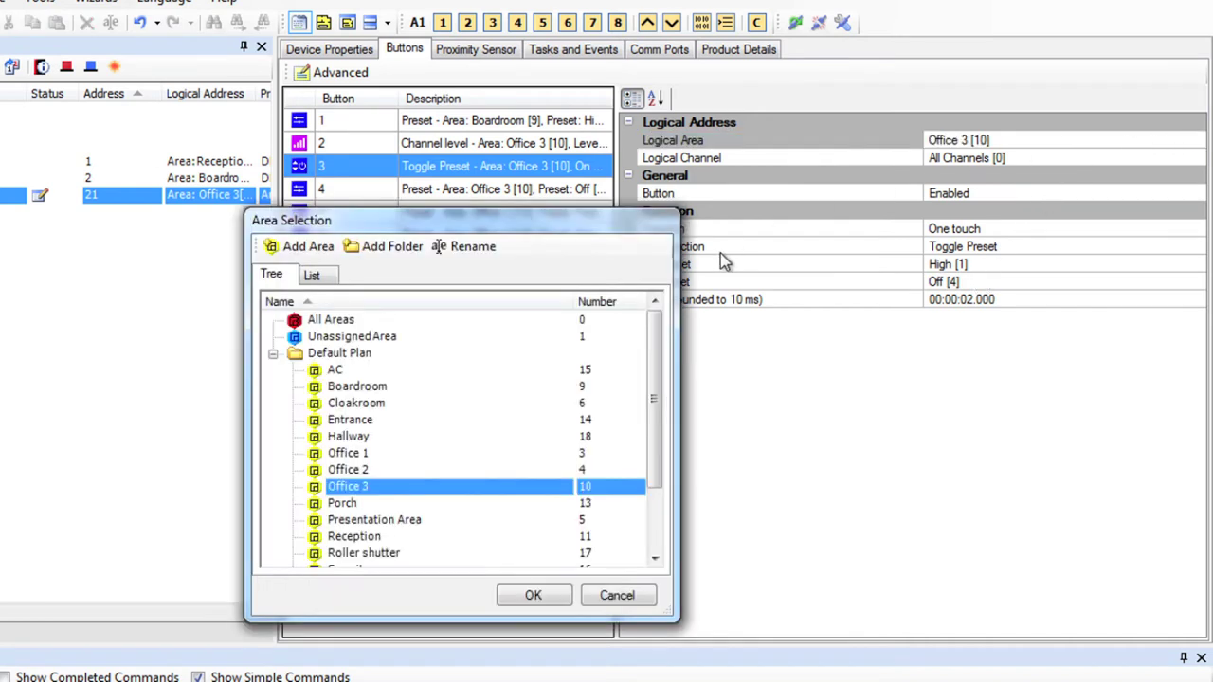
left_click(358, 438)
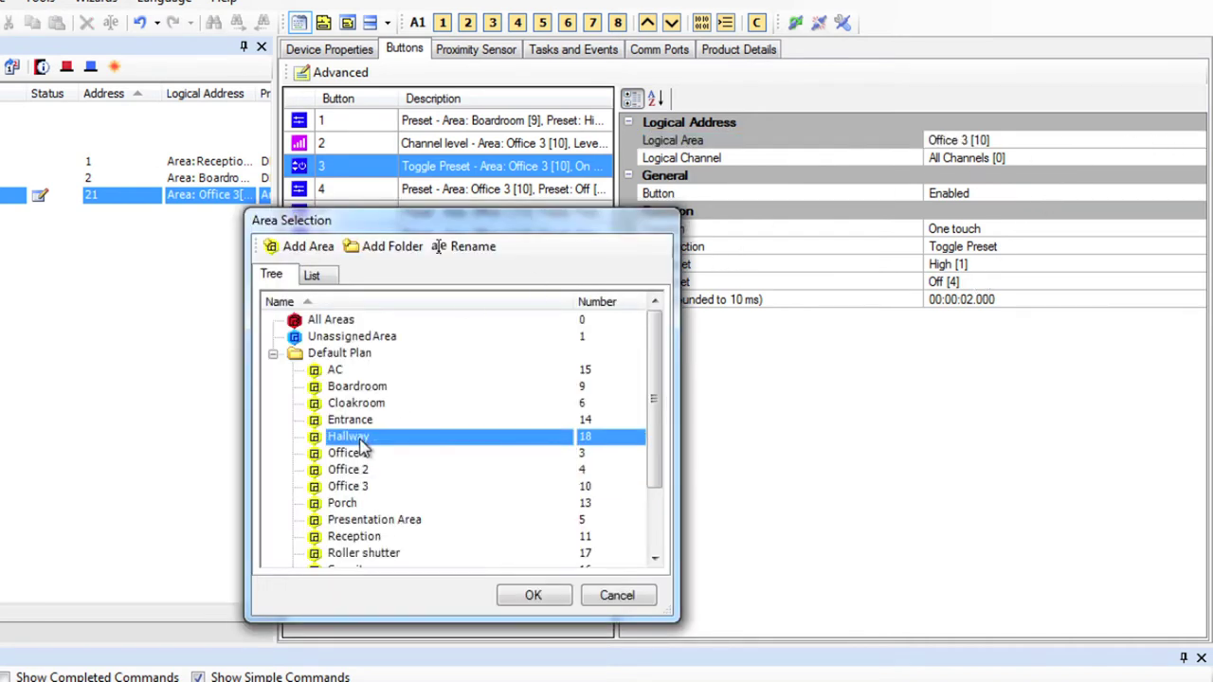
left_click(533, 597)
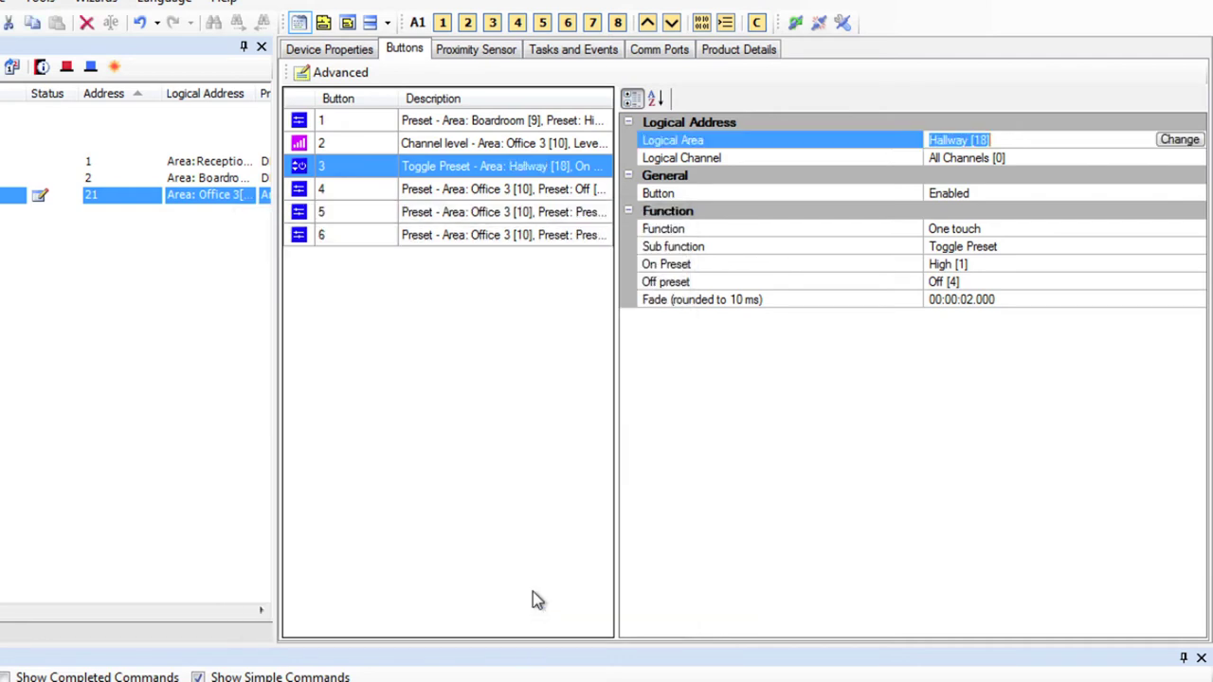
left_click(442, 193)
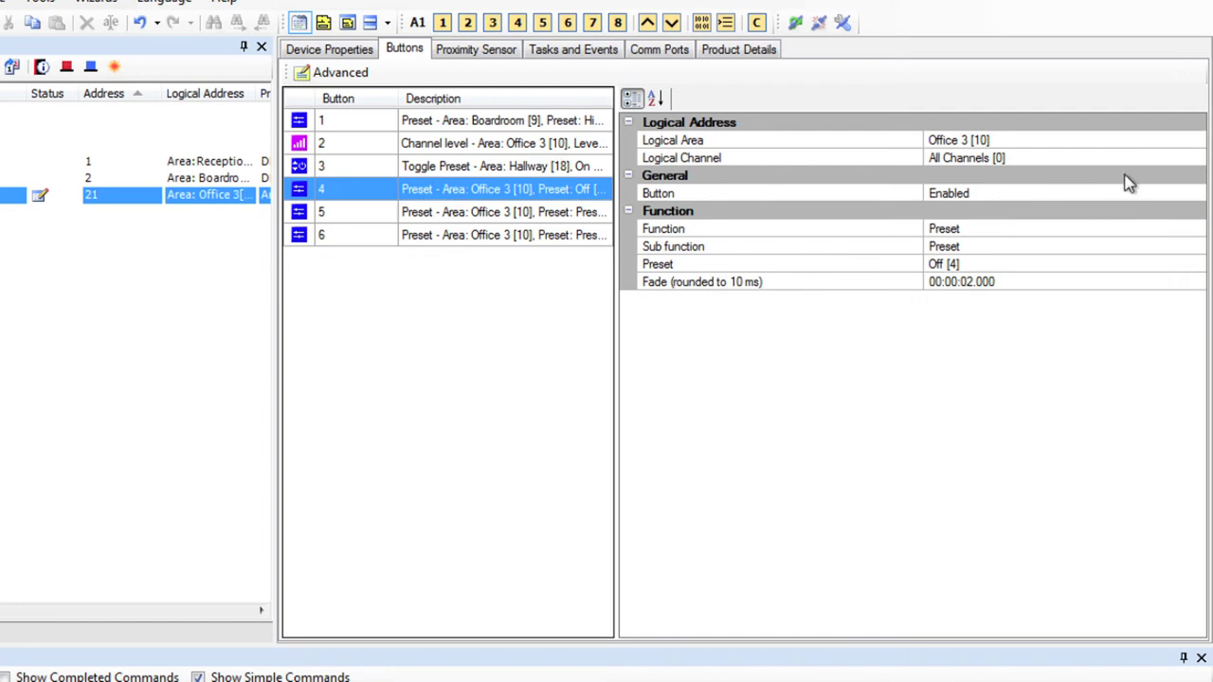
Set button 4's function to One touch with the One touch ramp only sub function.
left_click(1196, 246)
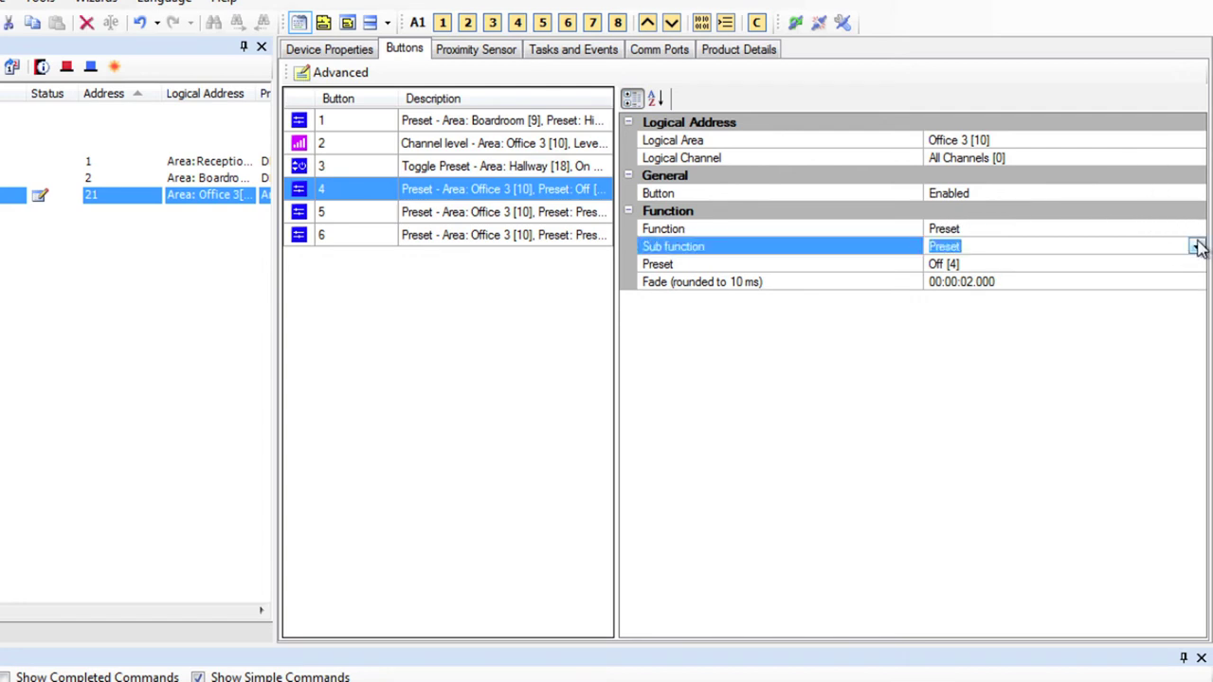
left_click(1195, 230)
left_click(1197, 229)
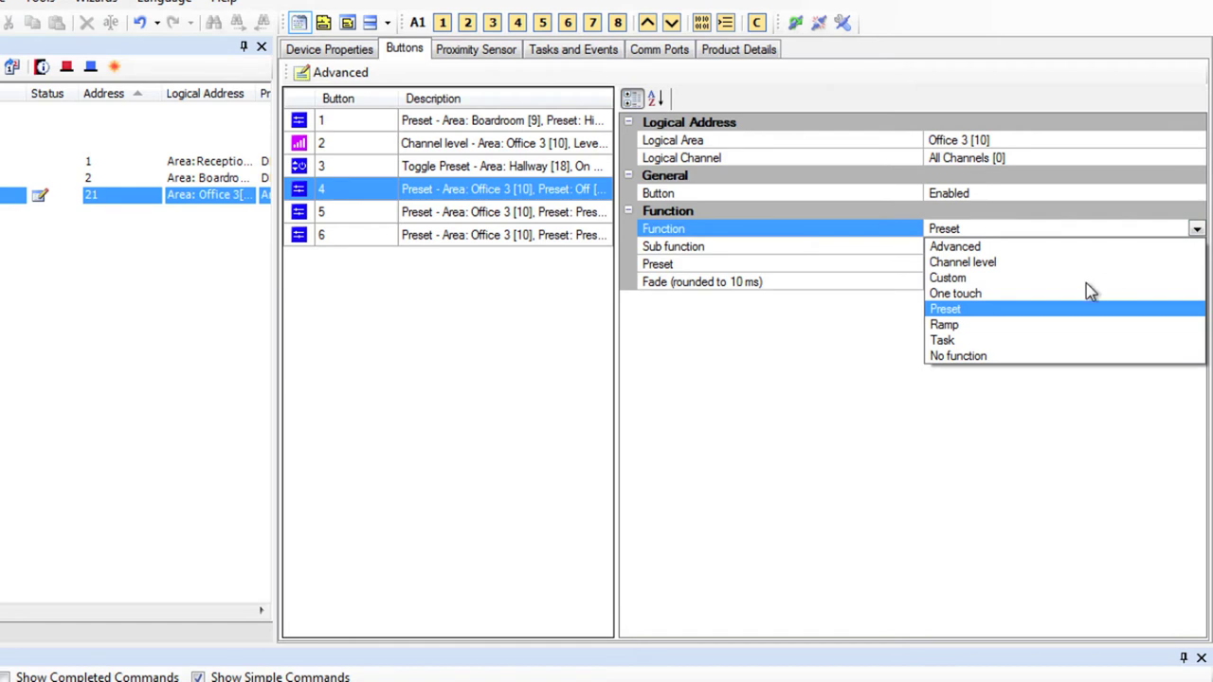
left_click(1005, 293)
left_click(1165, 248)
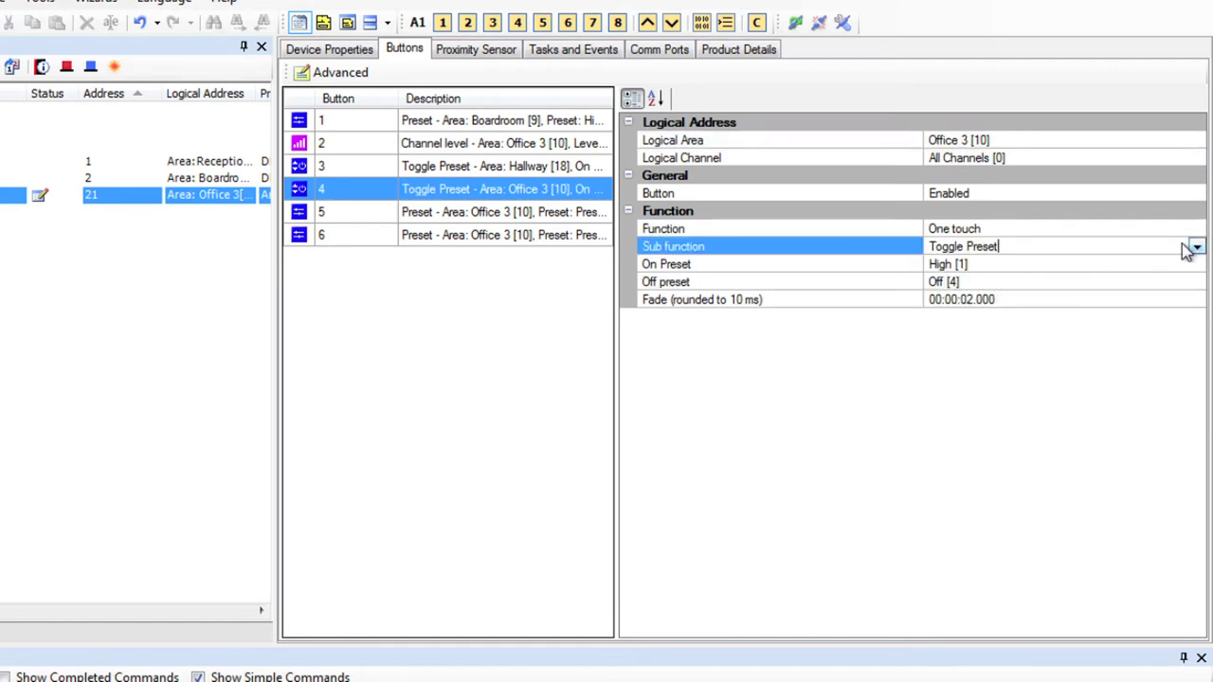
left_click(1195, 246)
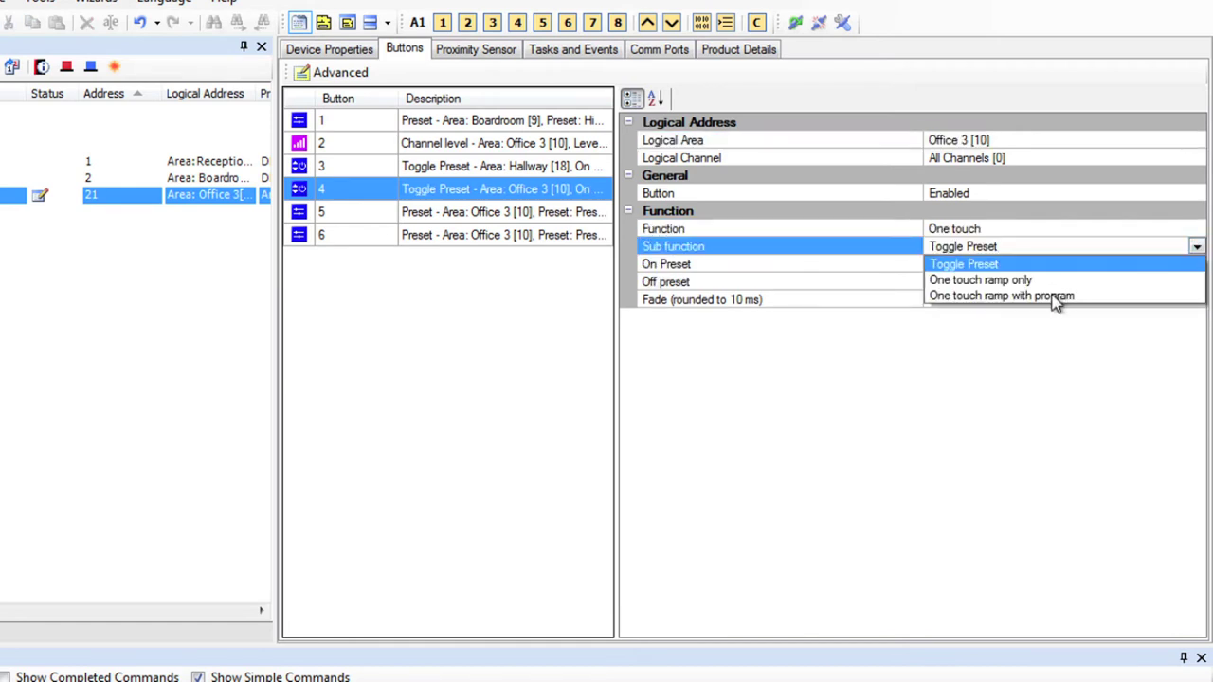
left_click(1030, 280)
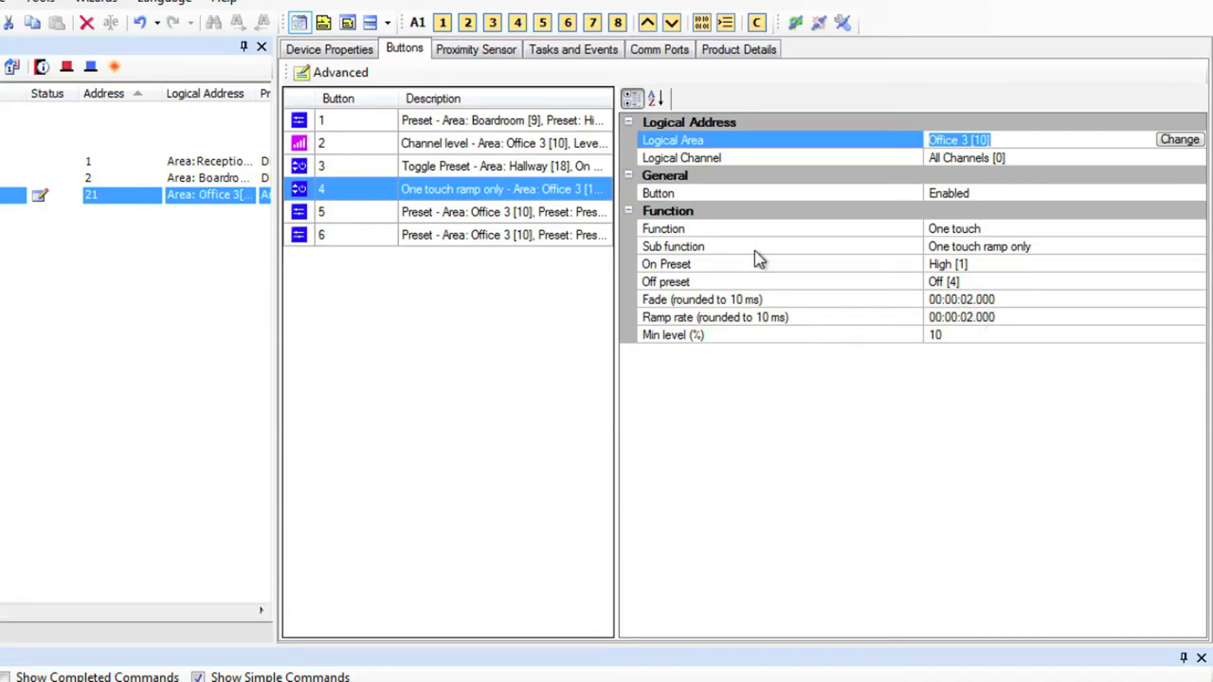
Make button 5 a Ramp button.
left_click(424, 216)
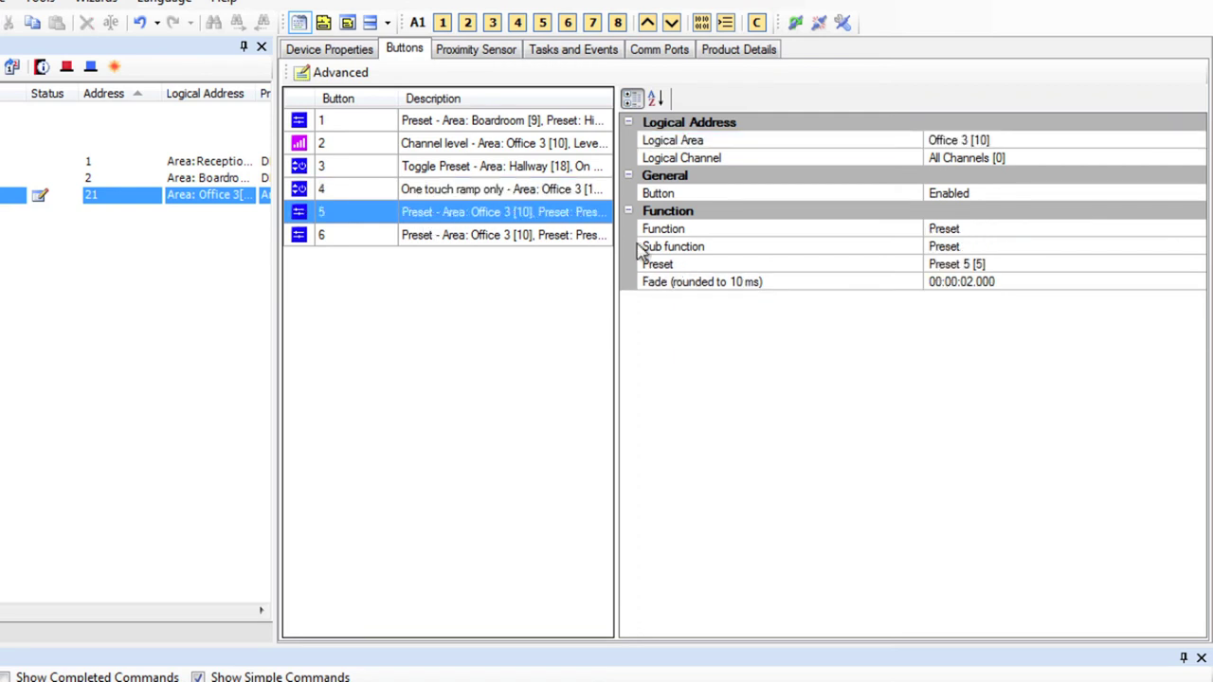
left_click(1196, 234)
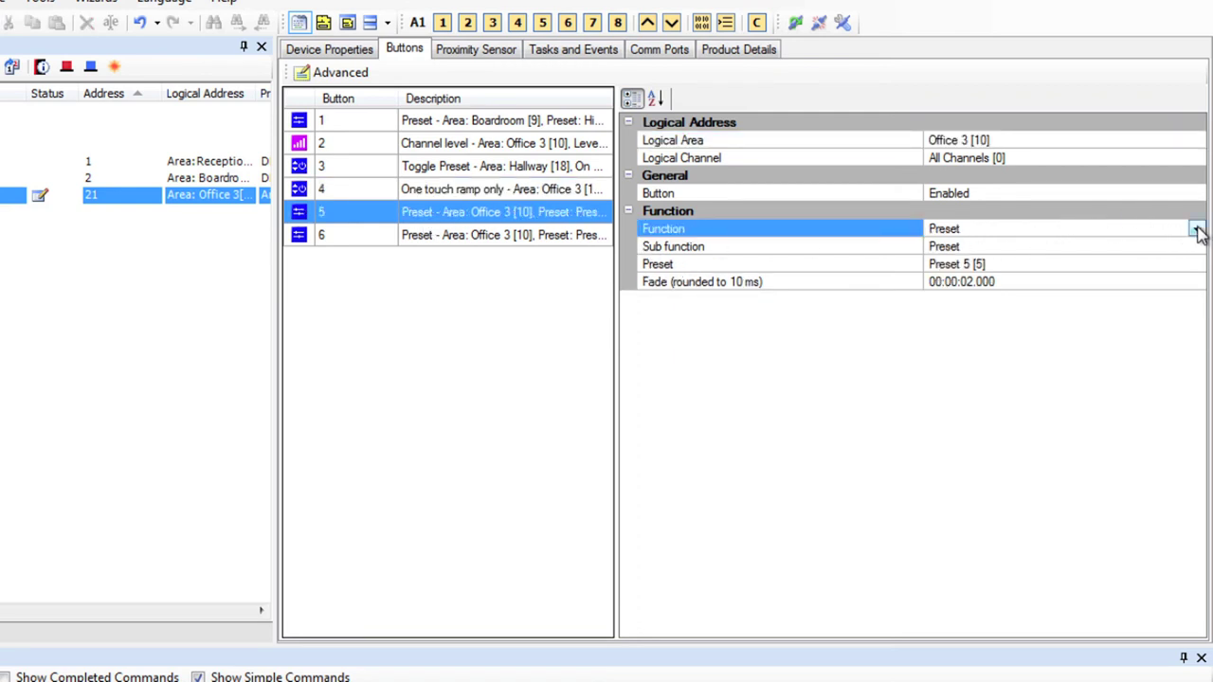
left_click(1196, 230)
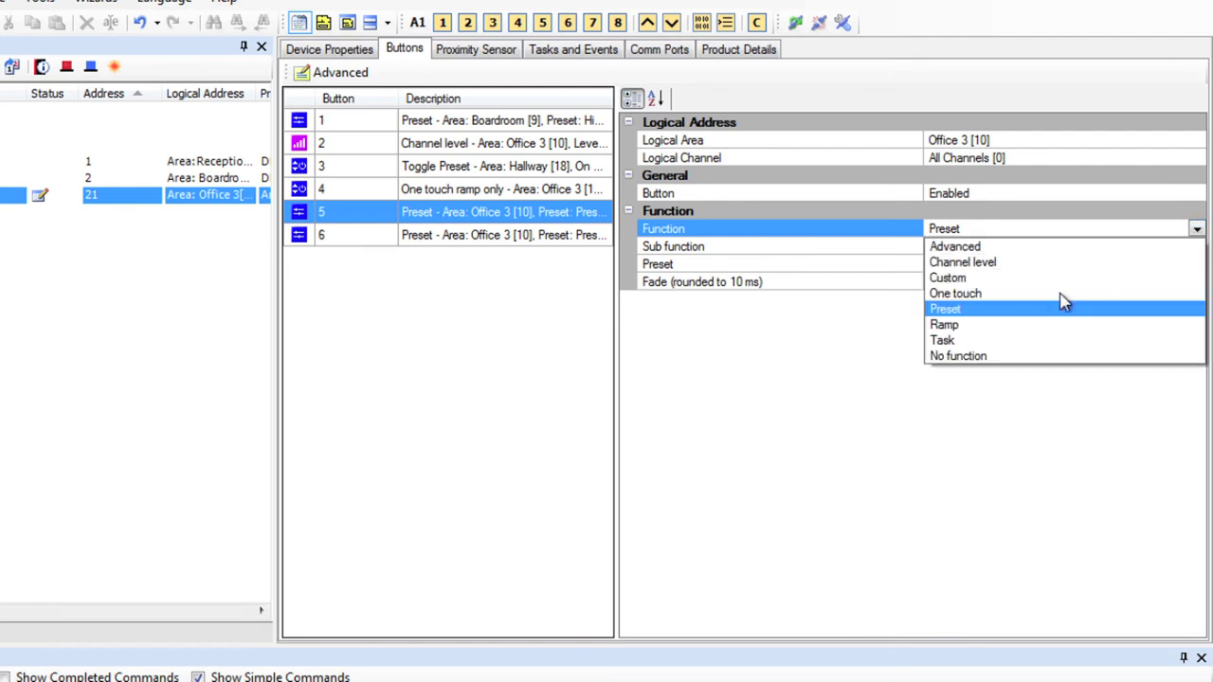
left_click(990, 325)
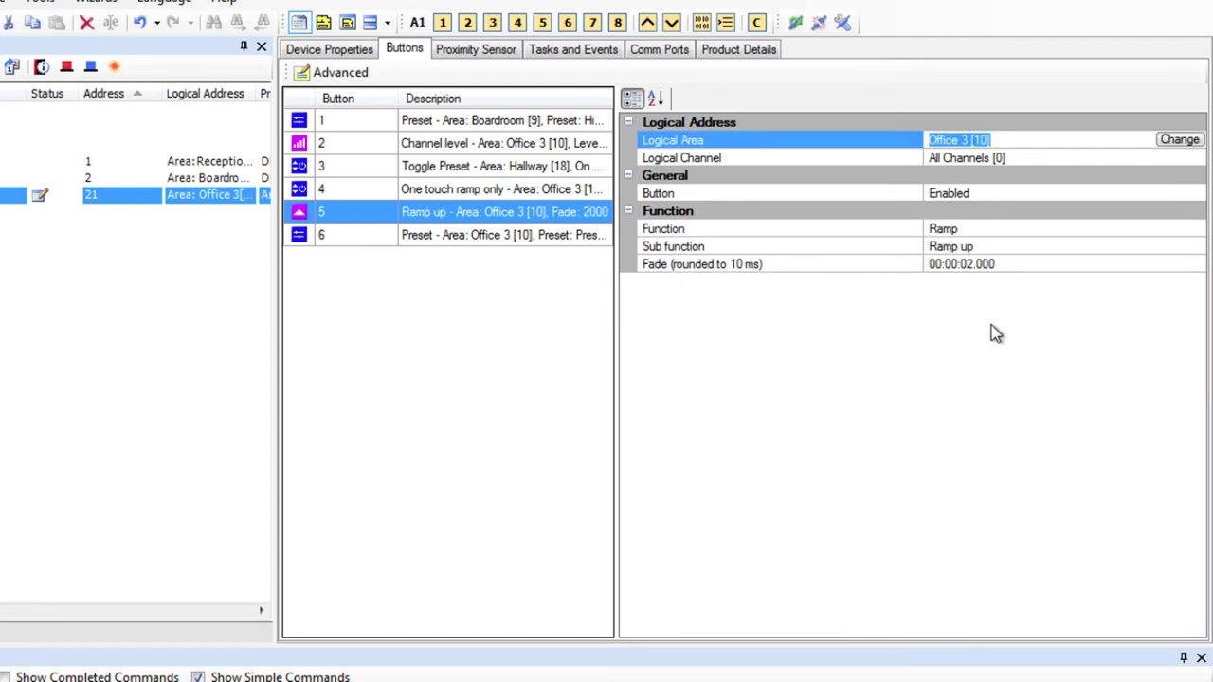
Assign button 5 to Presentation Area [5].
left_click(1179, 140)
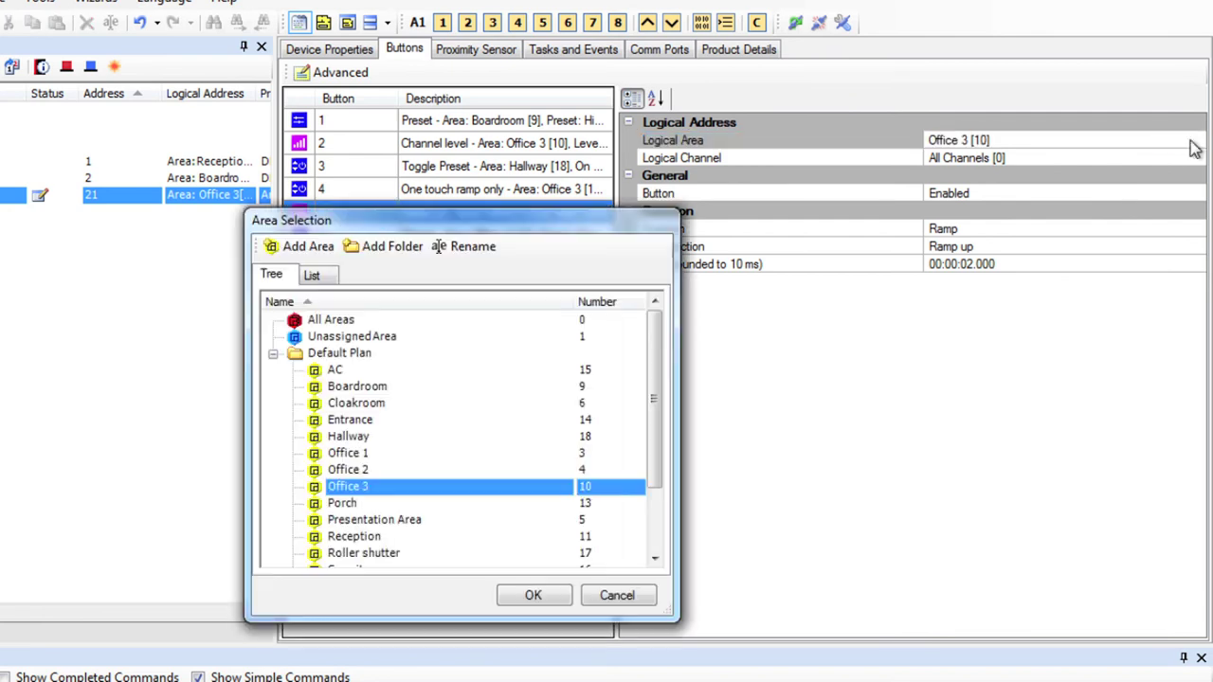
left_click(373, 522)
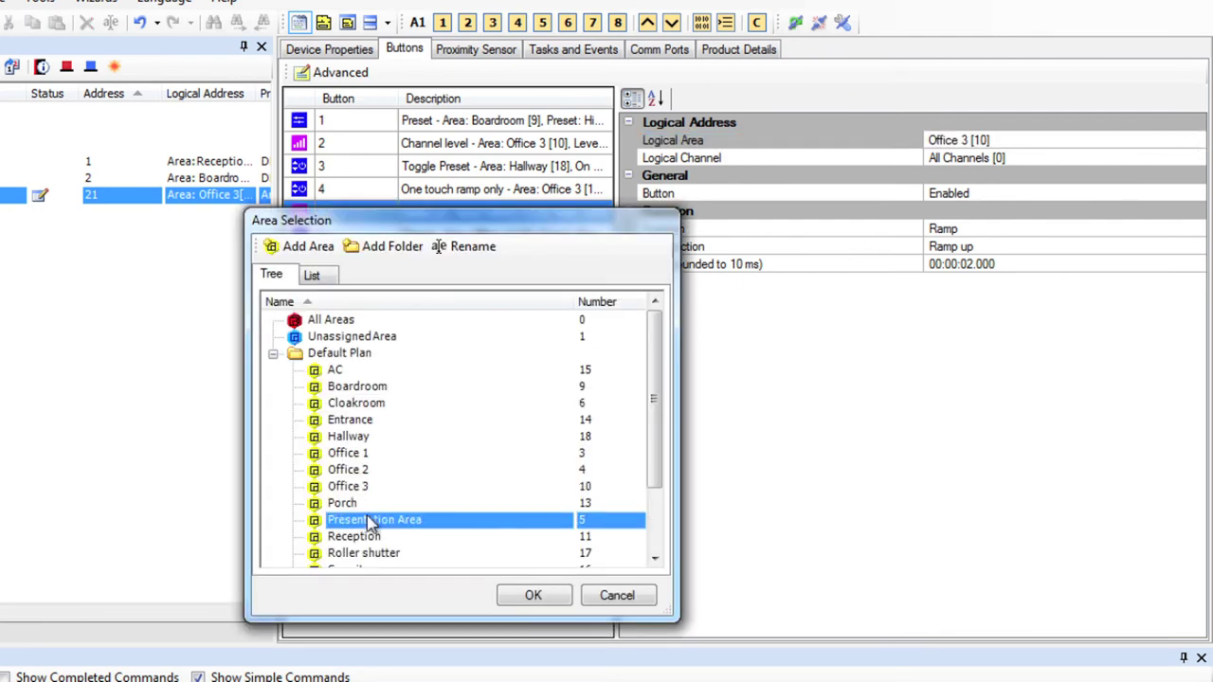
left_click(563, 599)
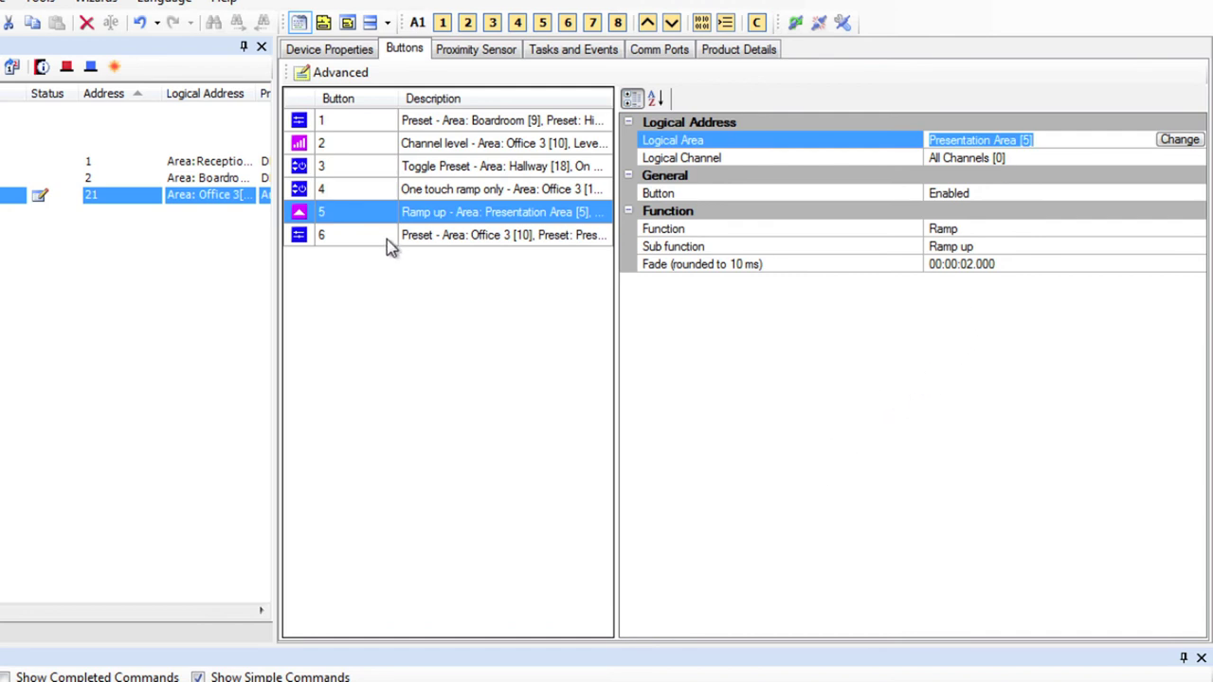
left_click(411, 238)
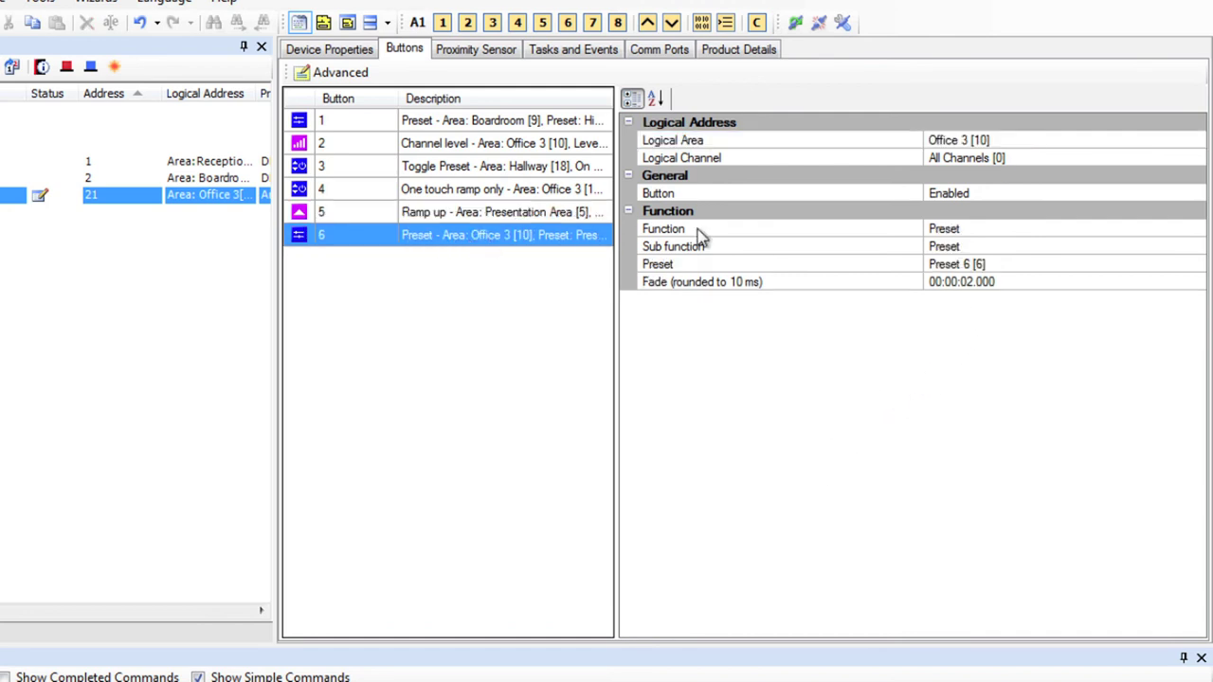
Set button 6's function to Task with task number Task 1 [1].
left_click(1190, 234)
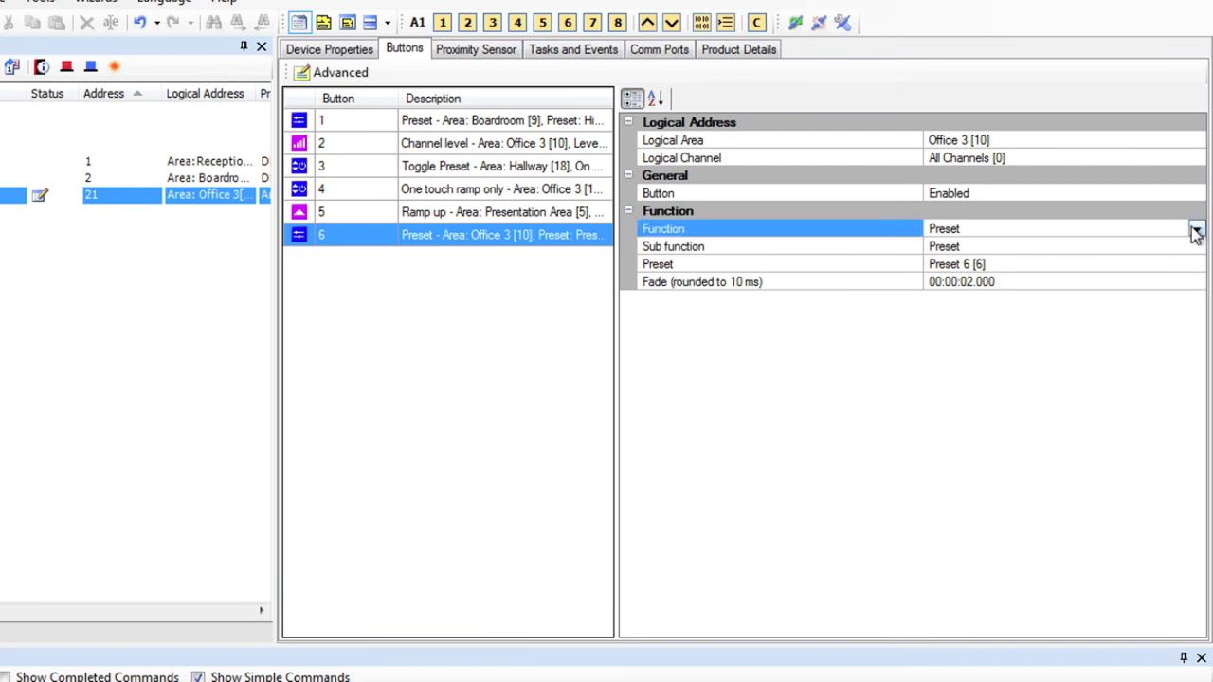
left_click(1195, 234)
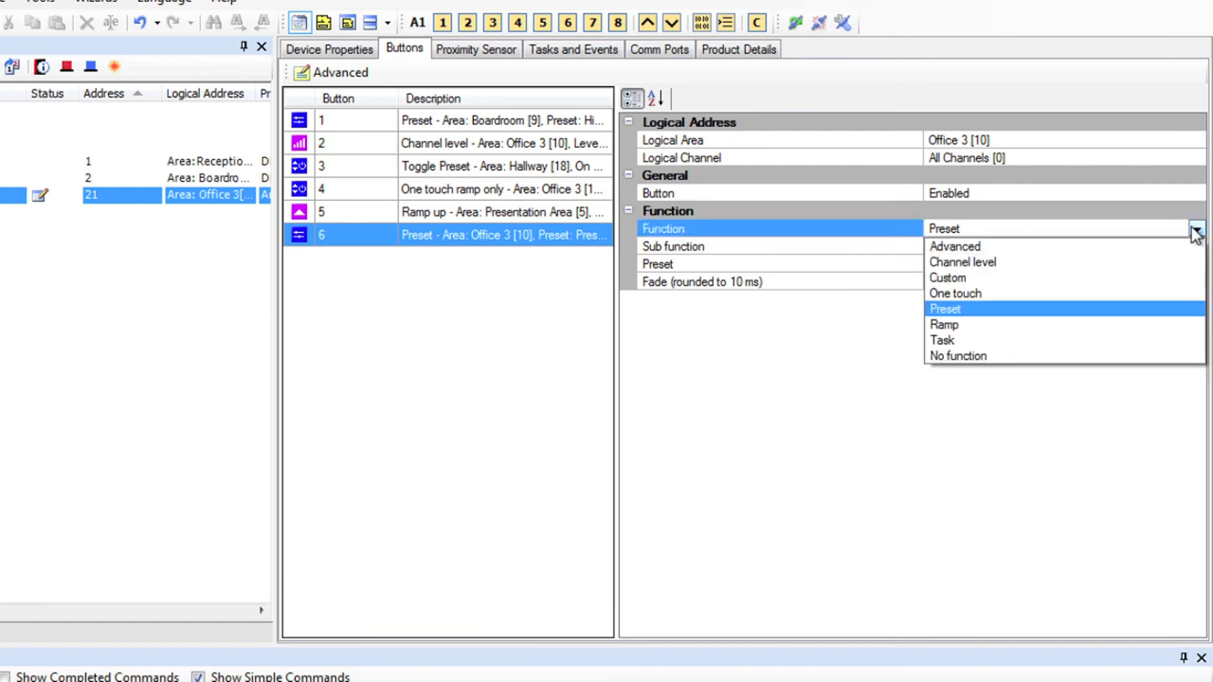
left_click(944, 340)
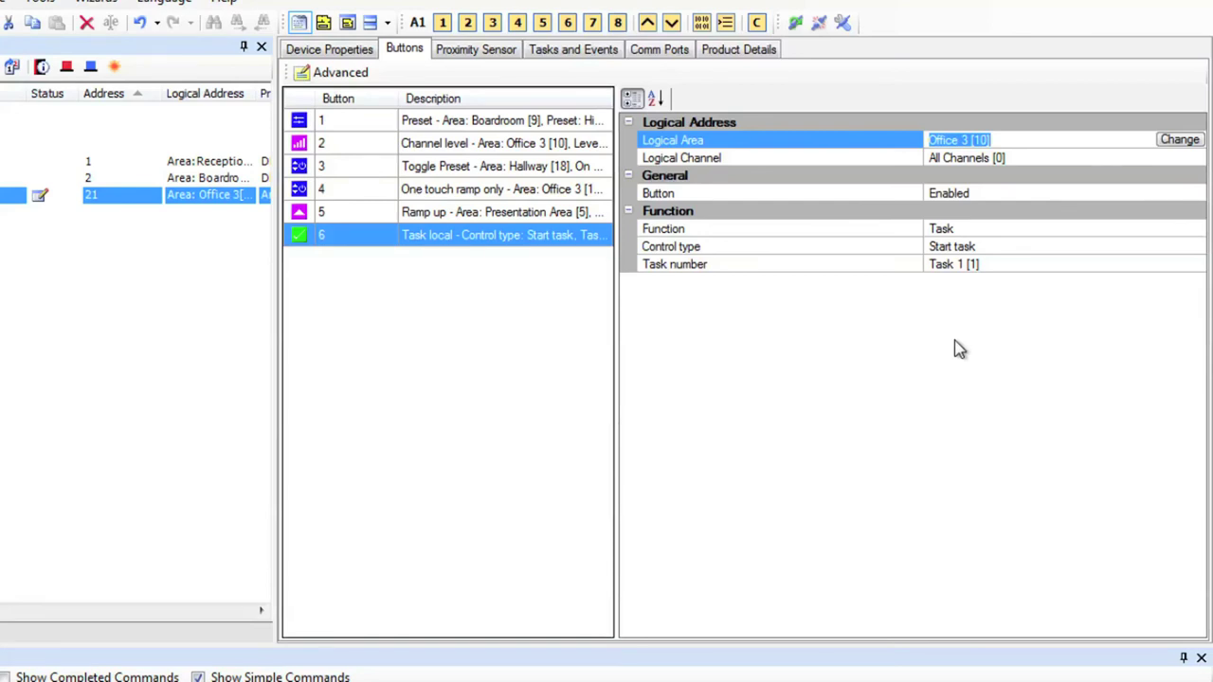
left_click(1196, 265)
left_click(1196, 266)
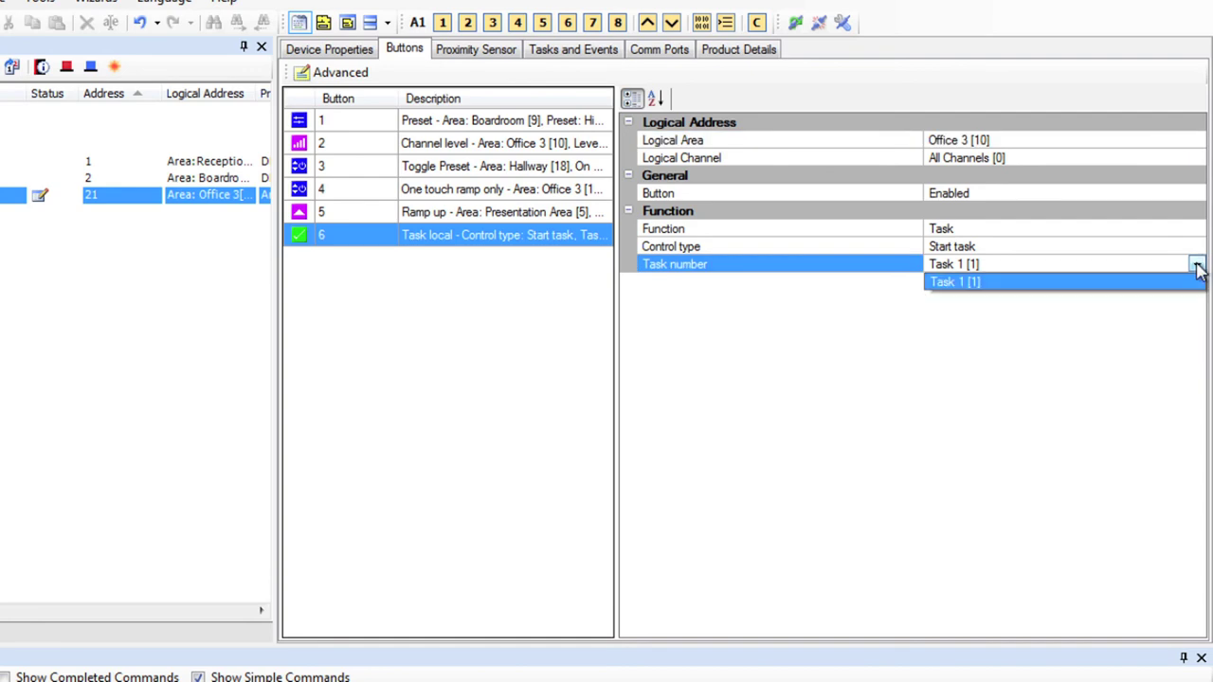
left_click(1196, 267)
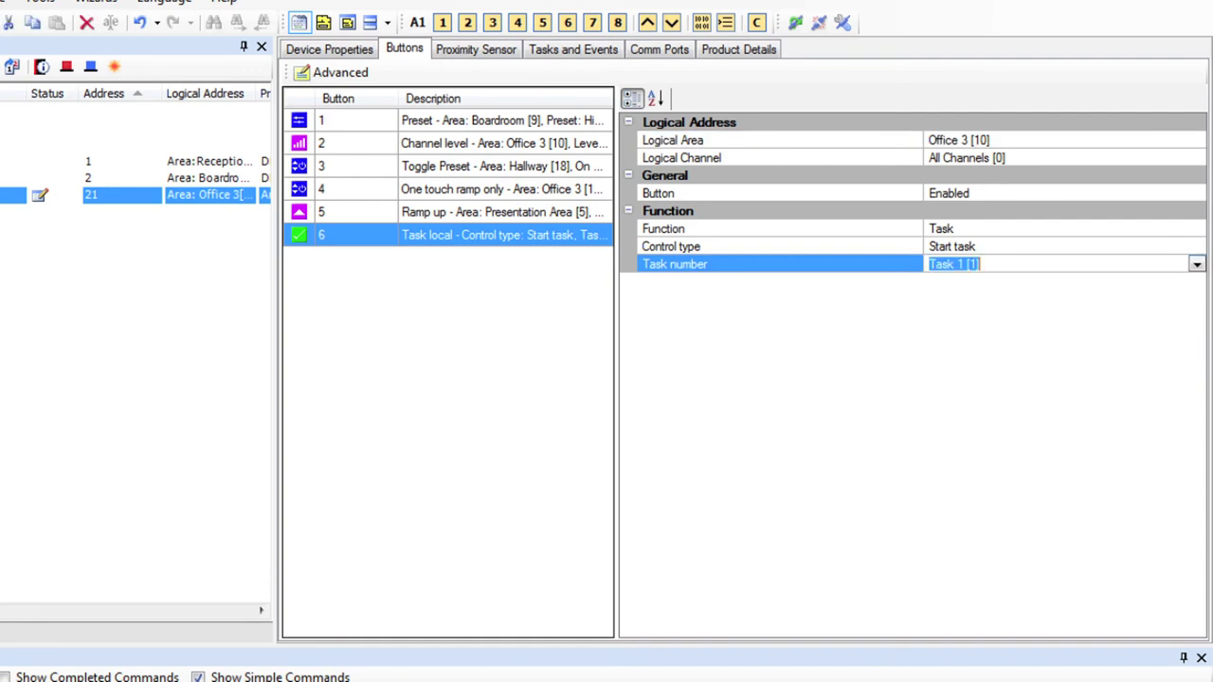